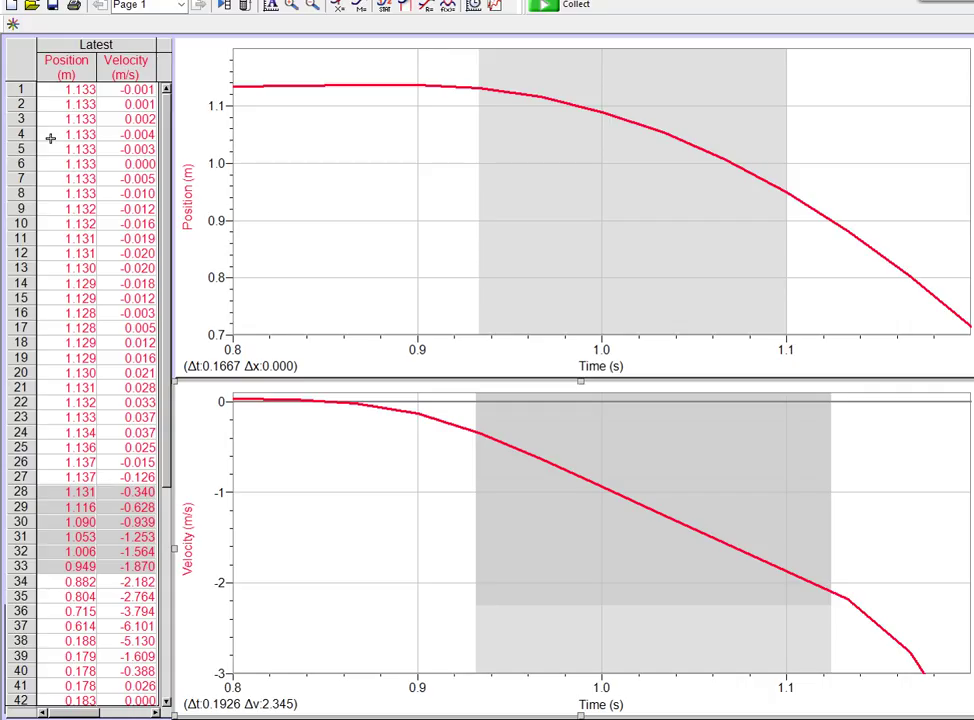
# - Start a CSV export of the collected motion data and name the file Basketball
pyautogui.hotkey('alt', 'f')
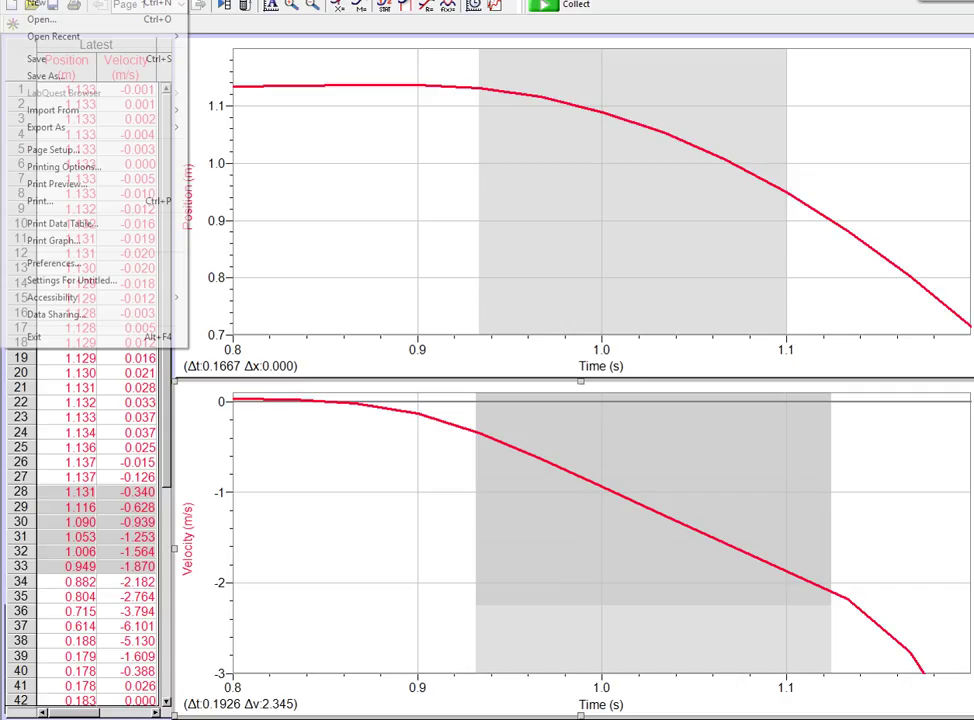
pyautogui.moveTo(80, 130)
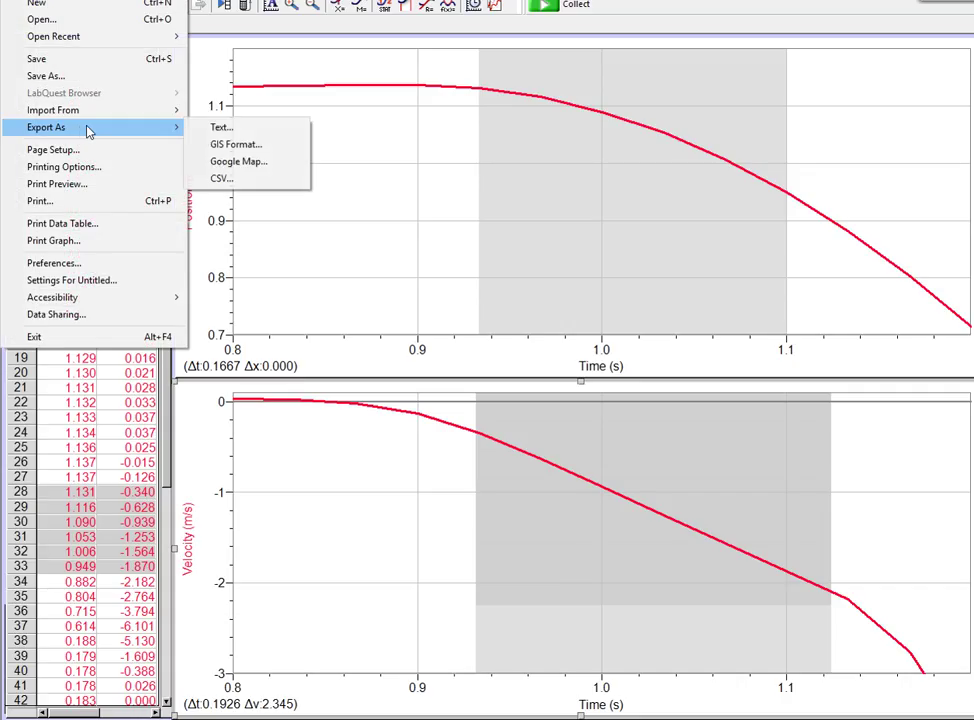
pyautogui.click(237, 182)
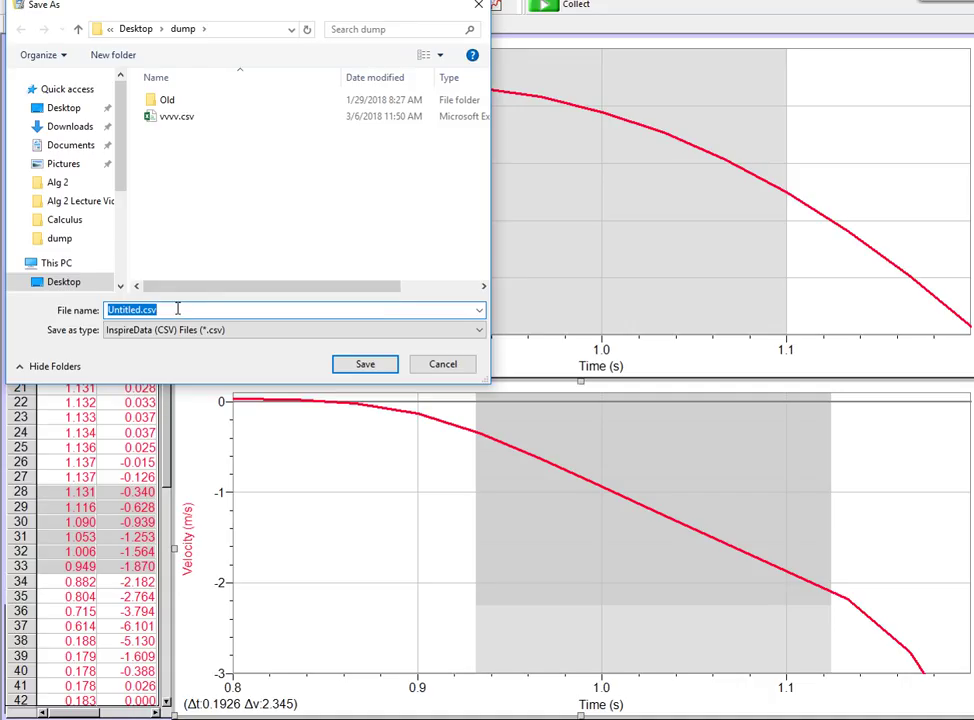
pyautogui.write('Bask')
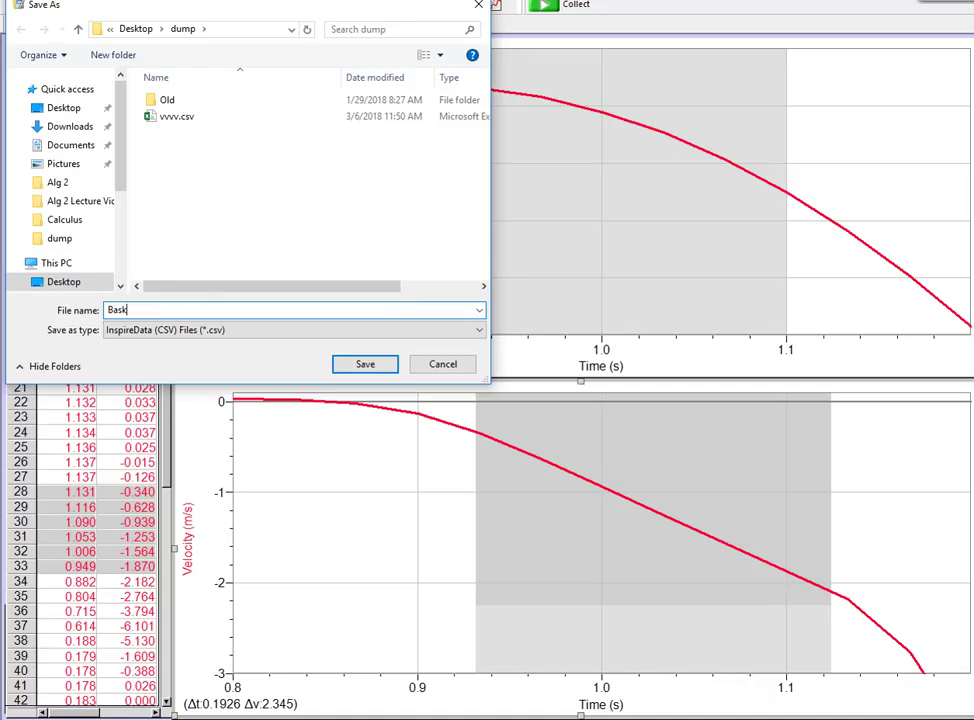
pyautogui.write('etball')
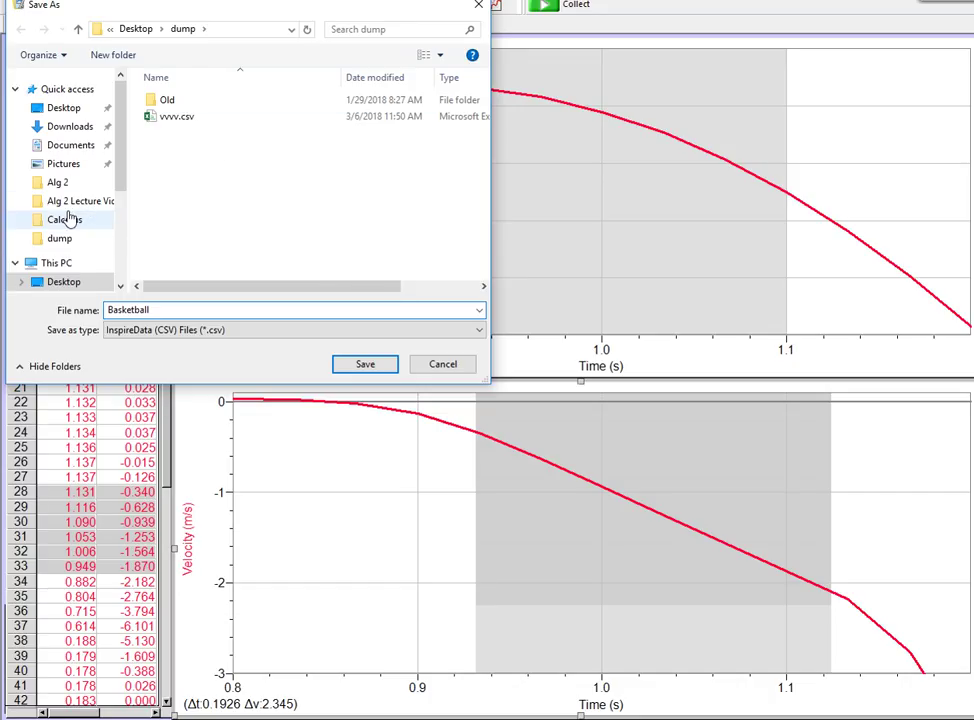
# - Save the exported file in the Physics folder inside Documents
pyautogui.scroll(-2, 113, 200)
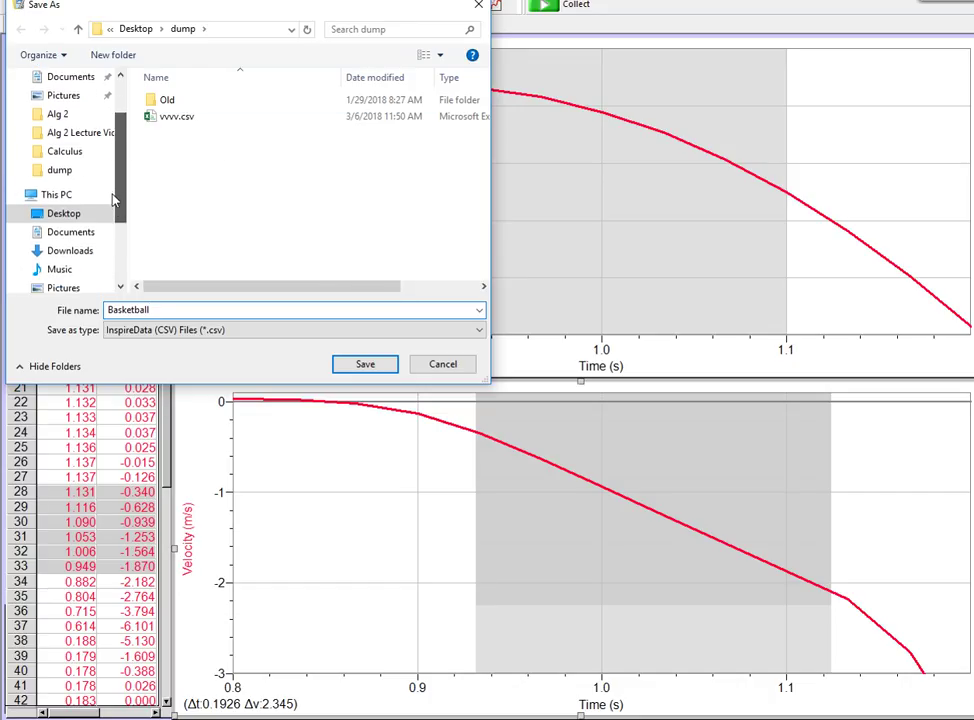
pyautogui.scroll(-1, 113, 200)
pyautogui.click(78, 193)
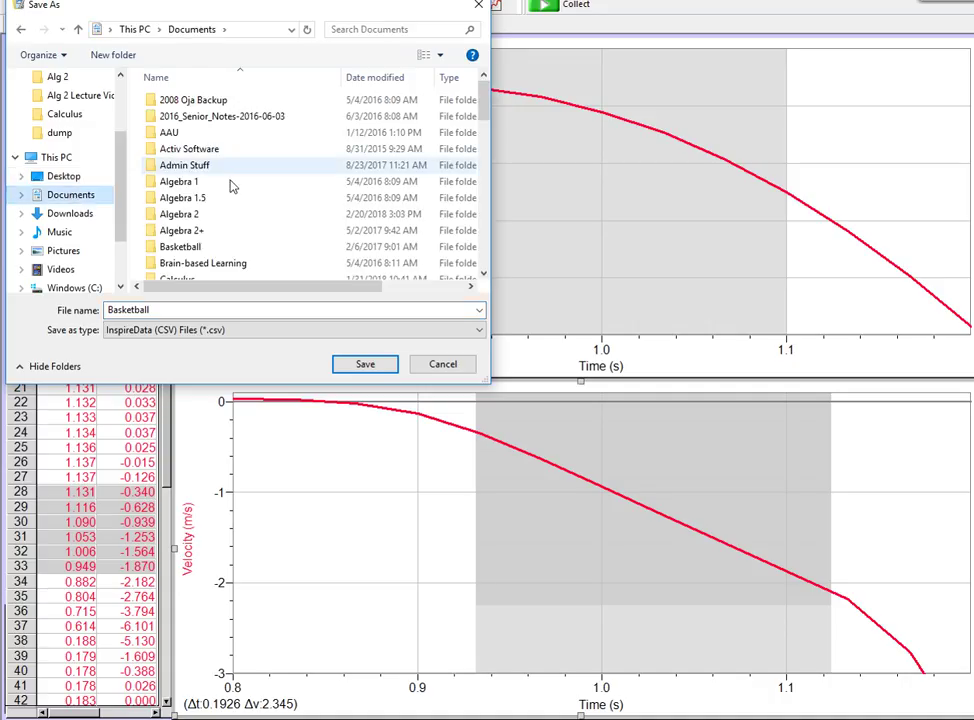
pyautogui.scroll(-6, 232, 186)
pyautogui.scroll(-5, 232, 195)
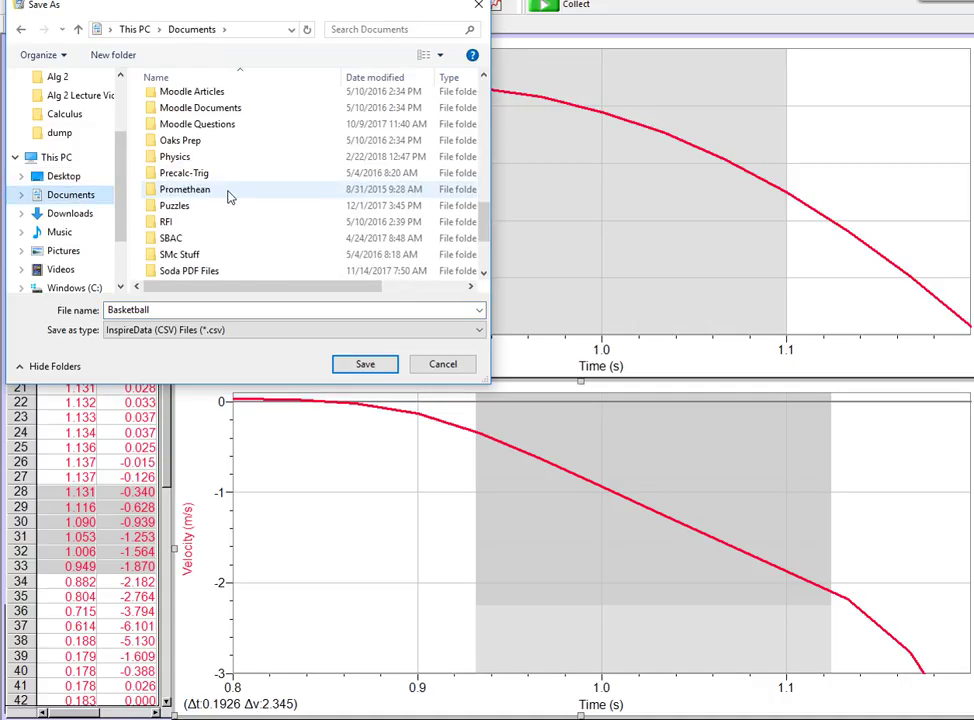
pyautogui.doubleClick(148, 159)
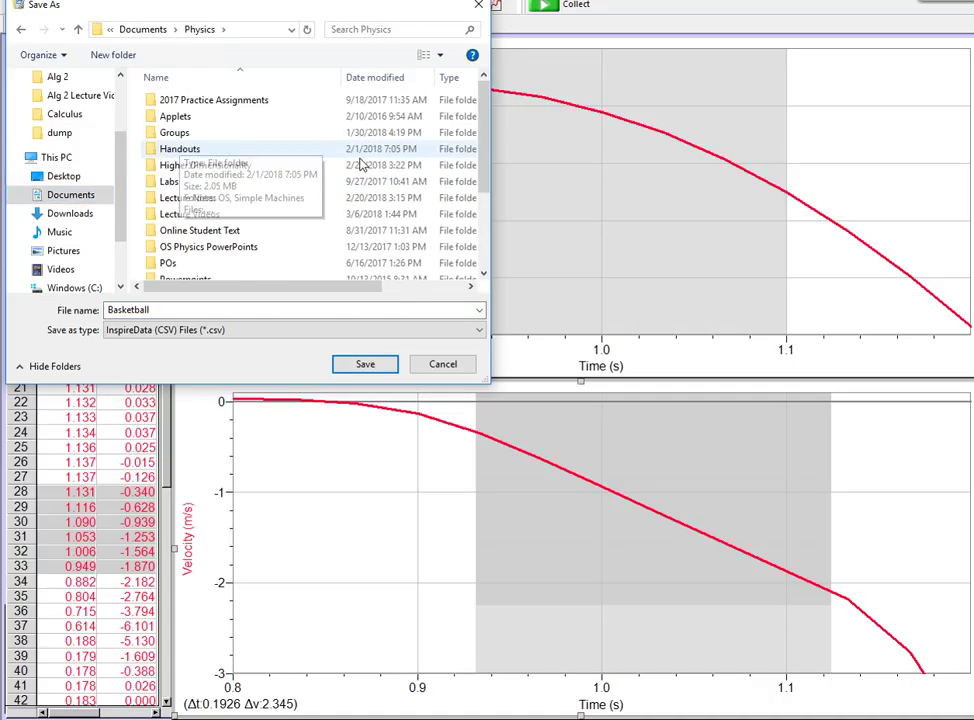
pyautogui.click(366, 366)
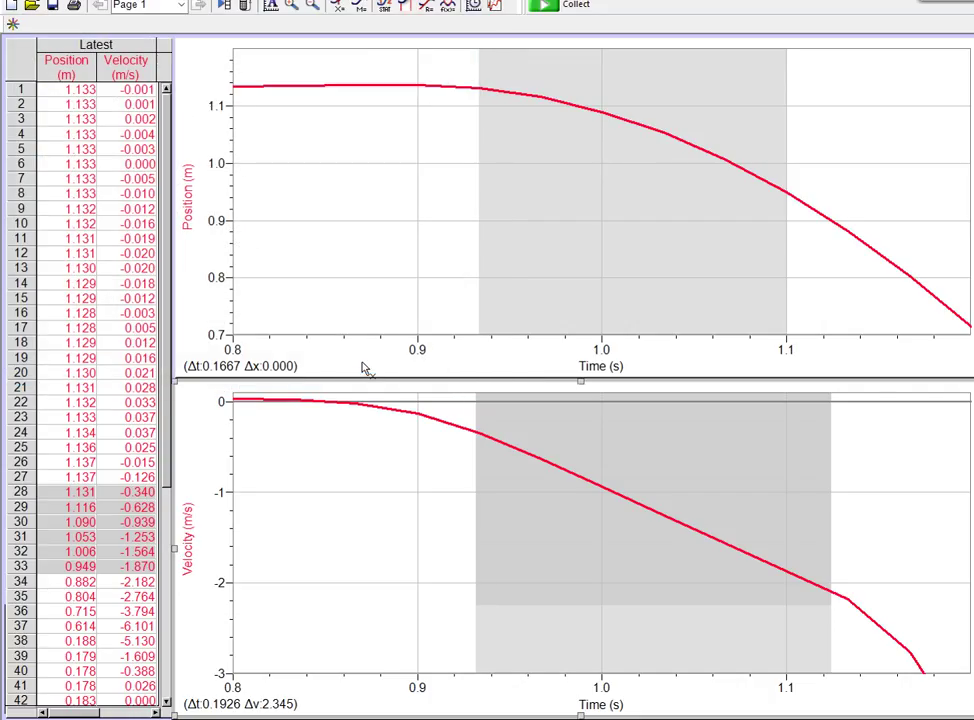
# - Open the exported Basketball.csv in Excel and place its window beside the Logger Pro data table
pyautogui.moveTo(180, 719)
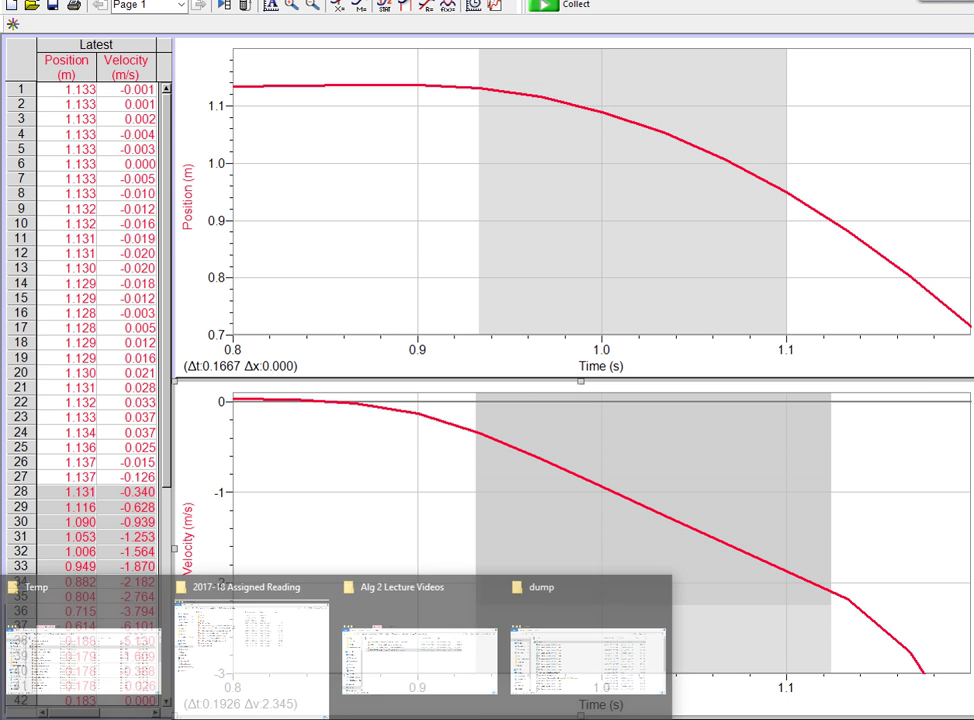
pyautogui.click(88, 671)
pyautogui.click(180, 485)
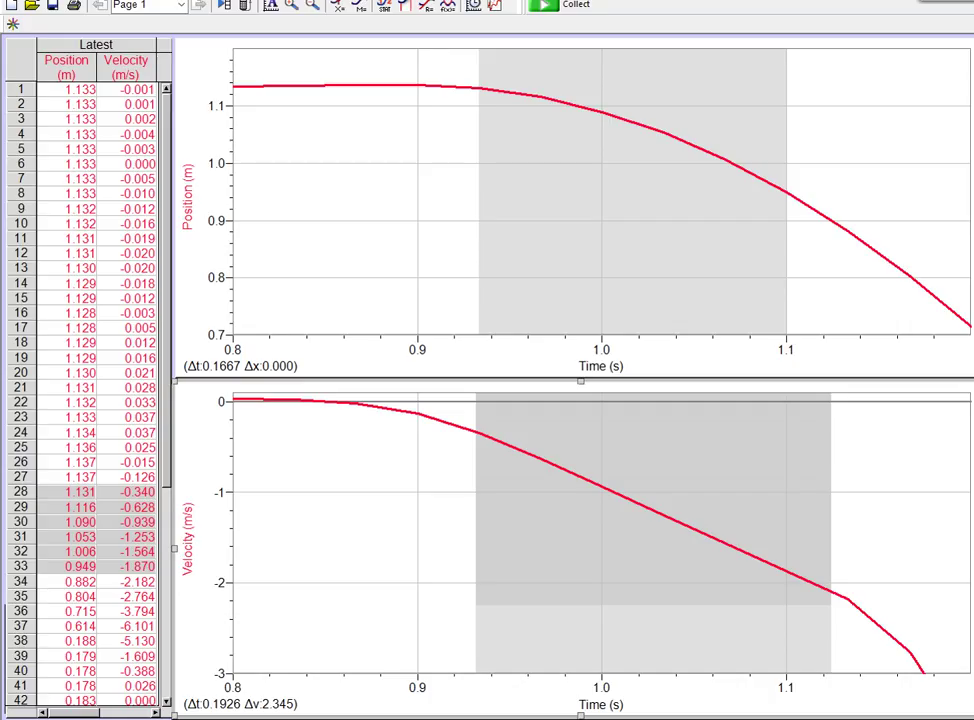
pyautogui.moveTo(967, 83); pyautogui.dragTo(552, 62)
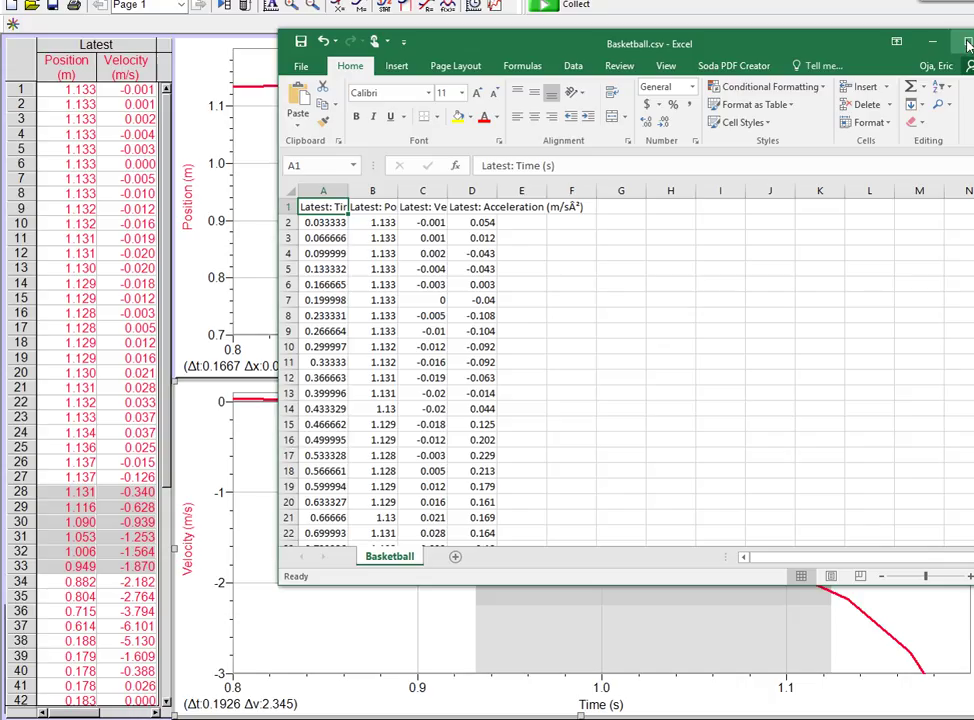
pyautogui.moveTo(705, 27); pyautogui.dragTo(725, 0)
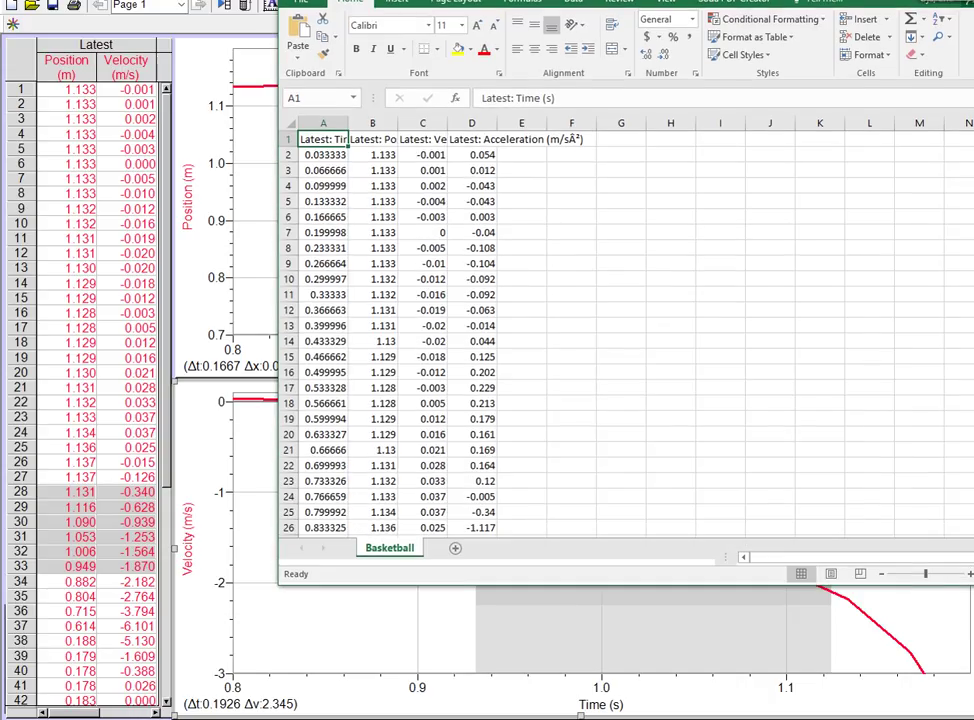
# - Delete the Time column from the Basketball sheet
pyautogui.click(326, 128)
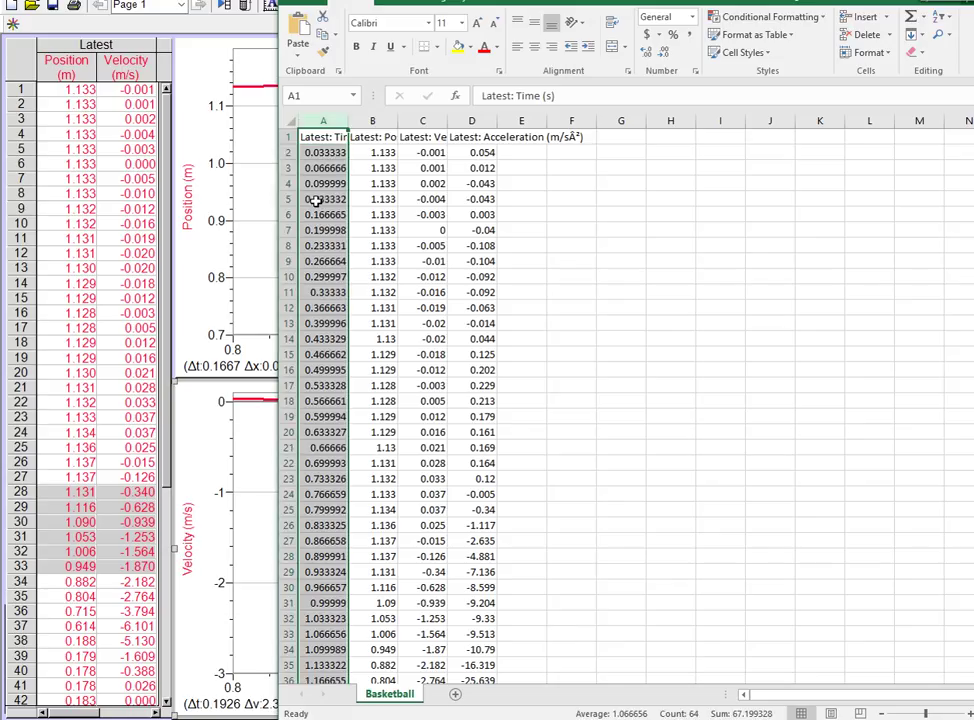
pyautogui.rightClick(320, 198)
pyautogui.click(352, 329)
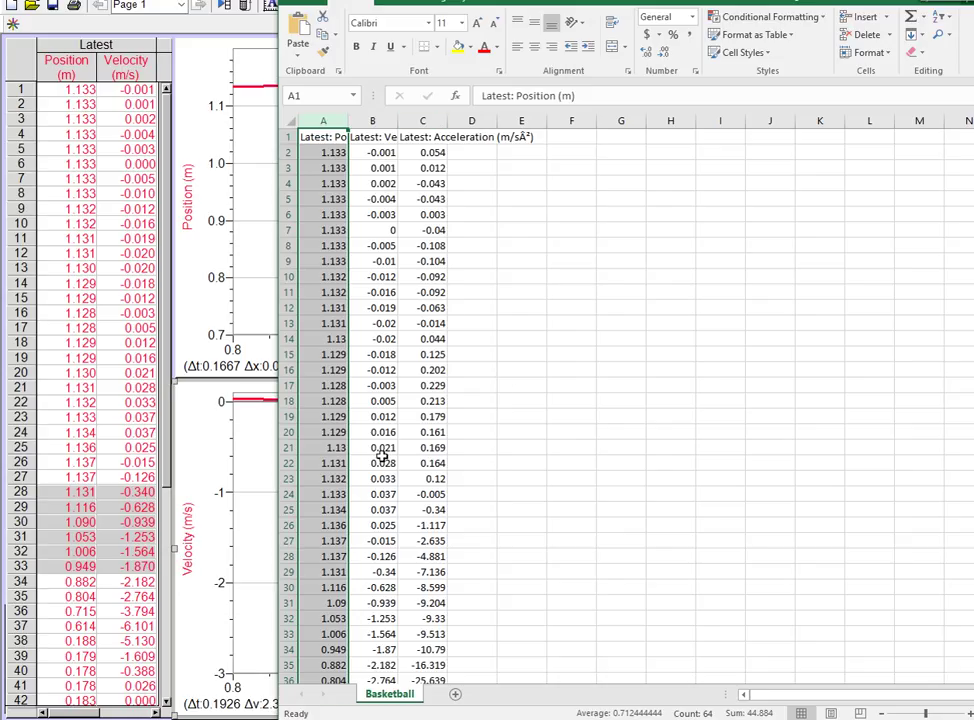
# - Delete rows 2 to 28, the readings taken before the ball's fall
pyautogui.moveTo(330, 572); pyautogui.dragTo(272, 152)
pyautogui.click(289, 556)
pyautogui.rightClick(425, 285)
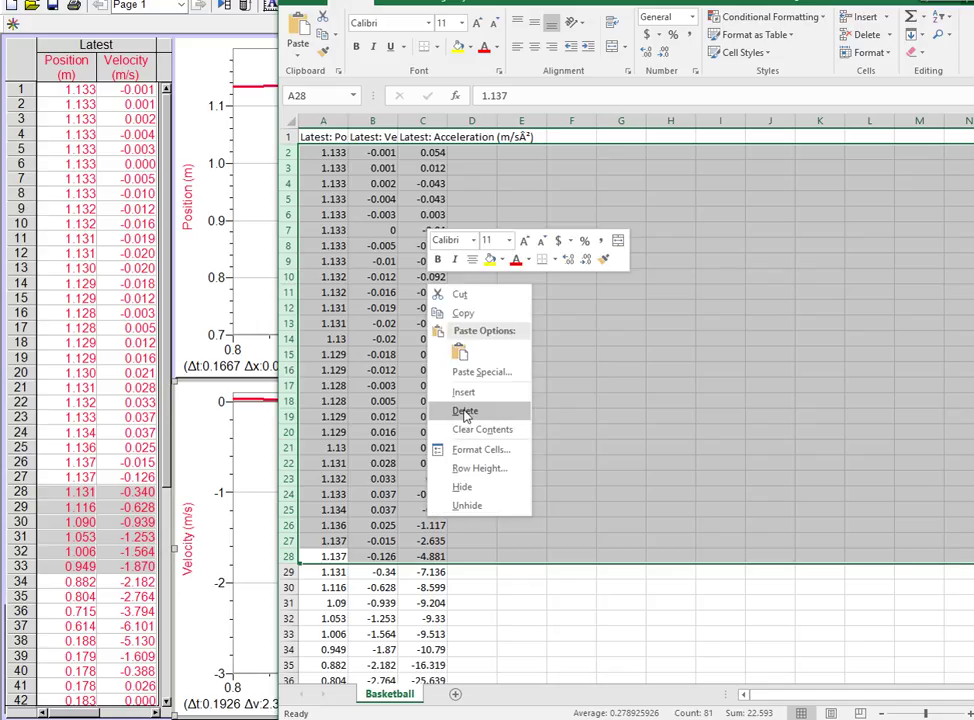
pyautogui.click(462, 413)
pyautogui.click(425, 355)
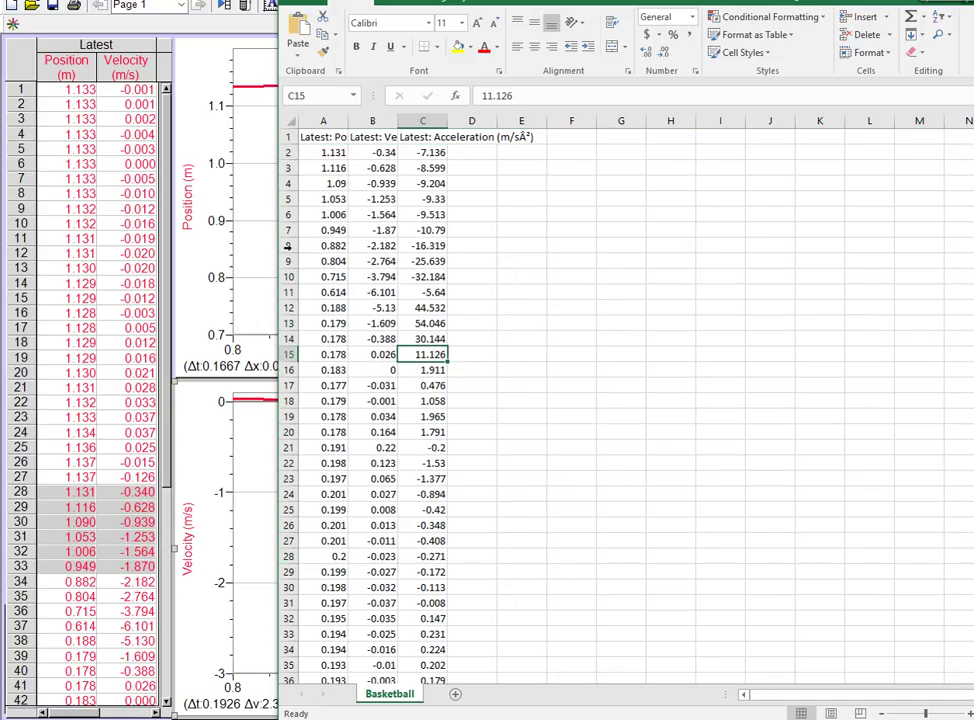
# - Delete all data rows from row 8 down to the end of the readings
pyautogui.moveTo(292, 246); pyautogui.dragTo(391, 709)
pyautogui.rightClick(466, 456)
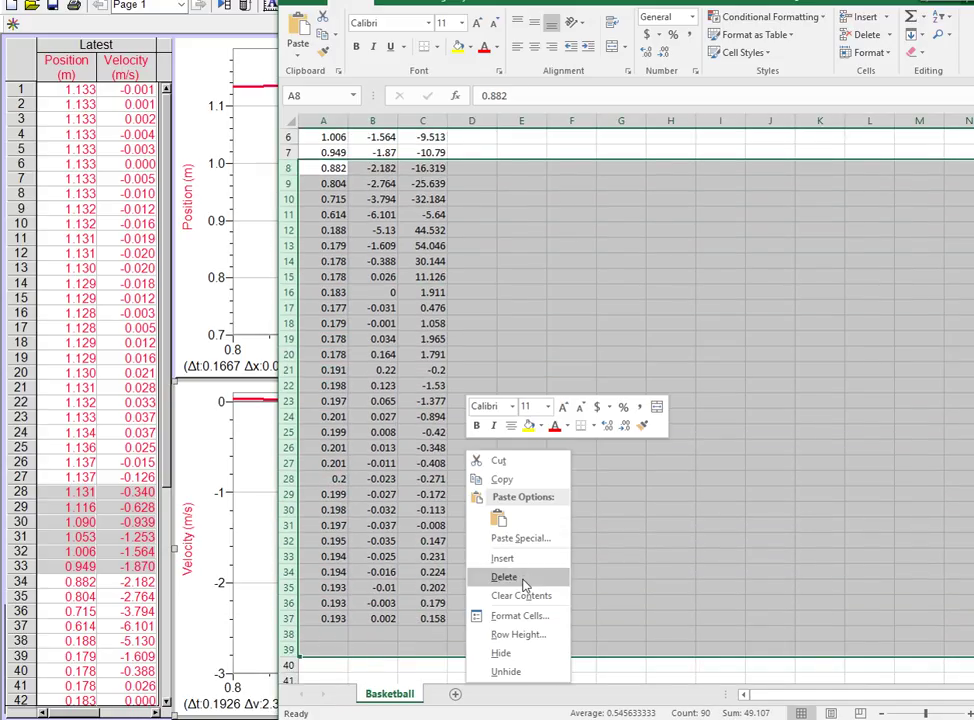
pyautogui.click(523, 580)
pyautogui.scroll(2, 472, 510)
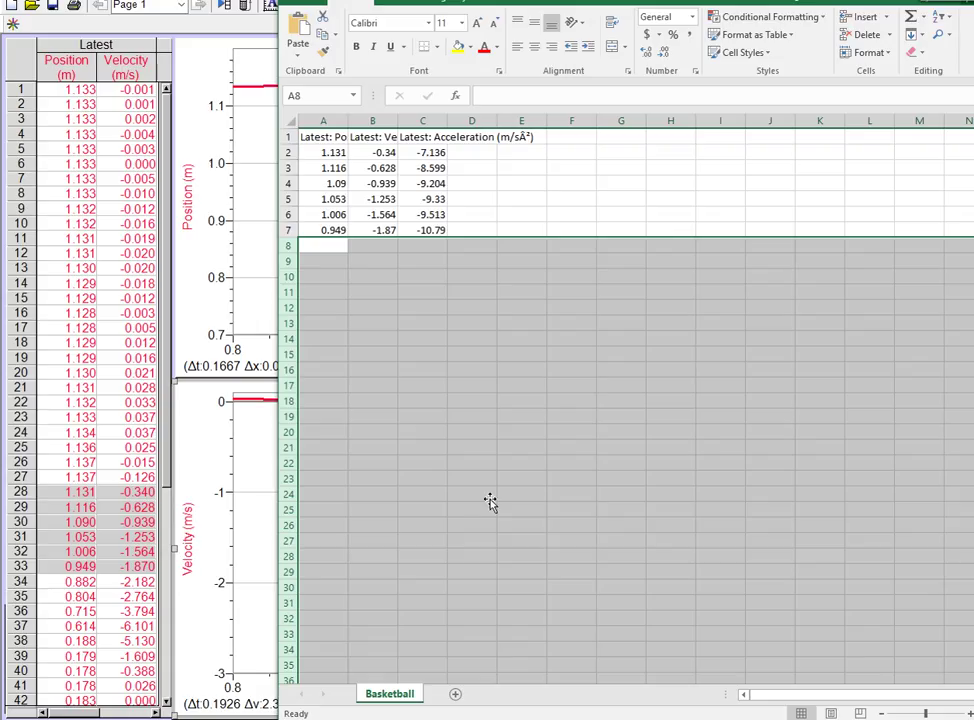
pyautogui.click(493, 496)
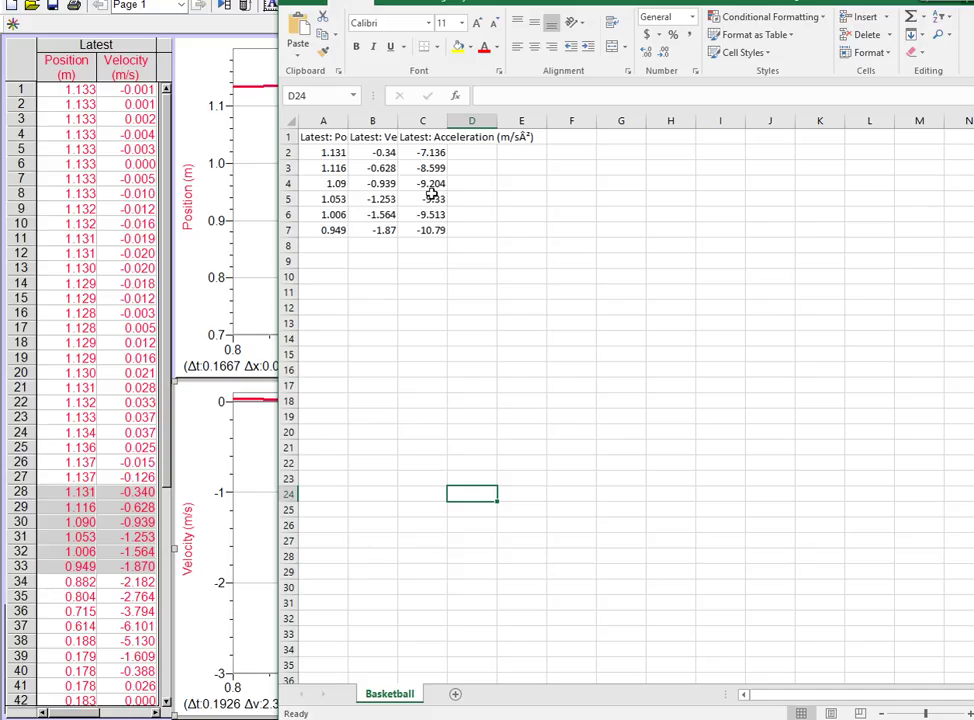
# - Remove the Acceleration data from column C
pyautogui.click(423, 123)
pyautogui.rightClick(440, 178)
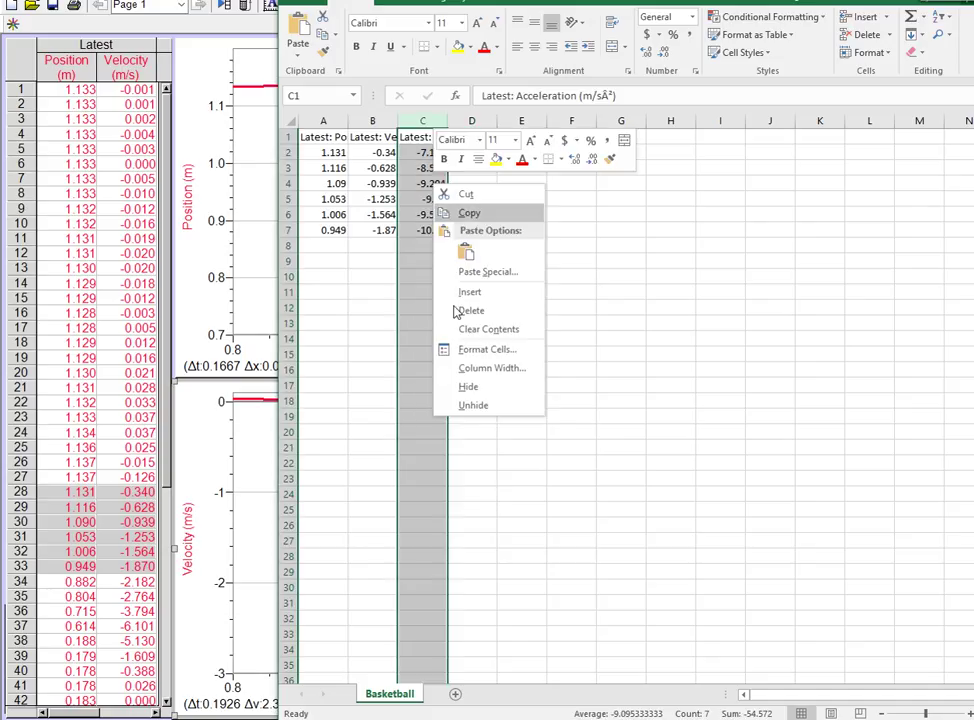
pyautogui.press('Escape')
pyautogui.press('Delete')
pyautogui.moveTo(475, 307); pyautogui.dragTo(520, 292)
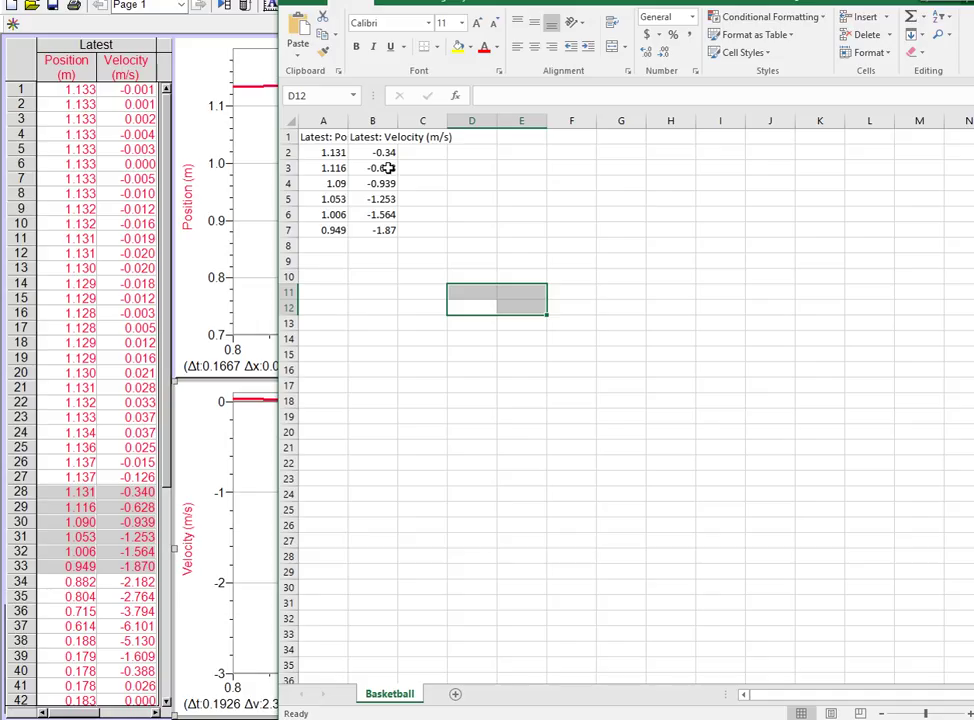
# - Head column C with h and enter the height formula =A2-0.949 in C2
pyautogui.click(418, 137)
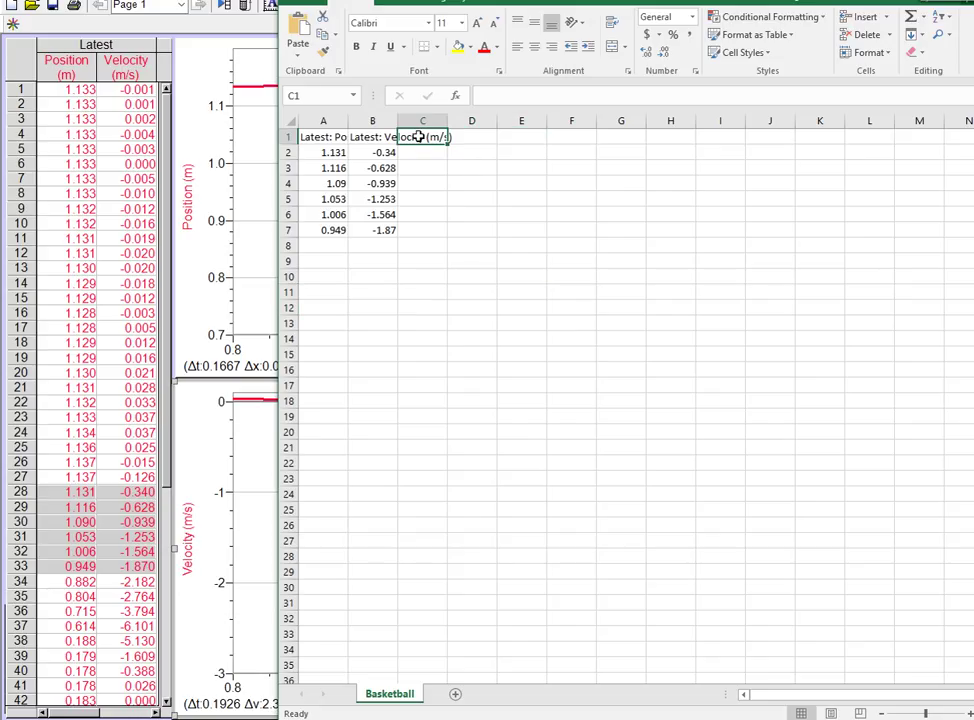
pyautogui.write('h')
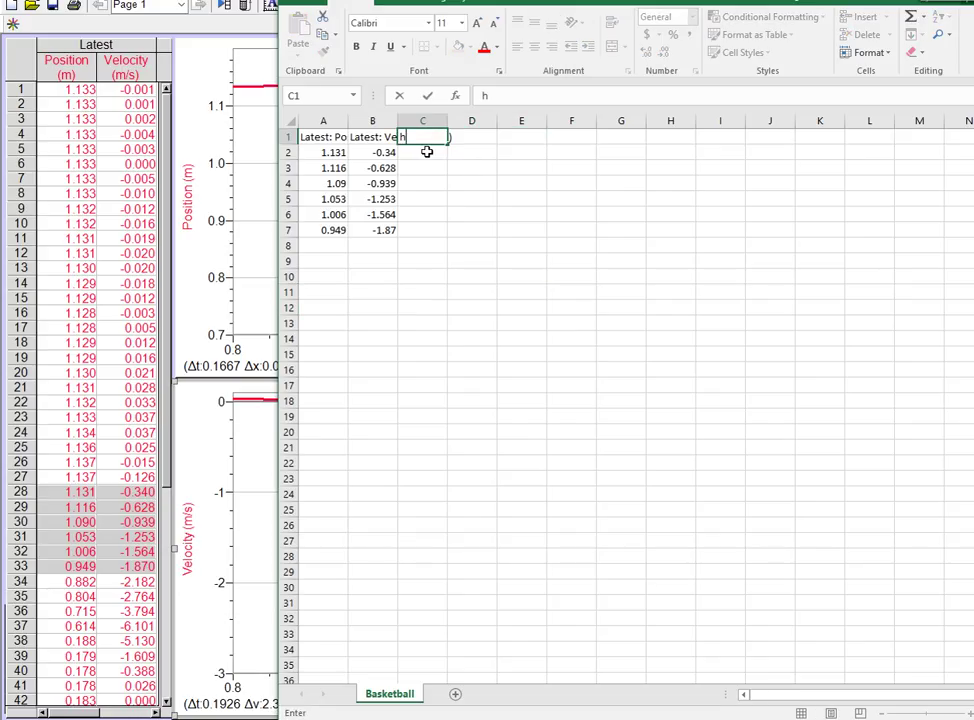
pyautogui.click(426, 151)
pyautogui.write('=')
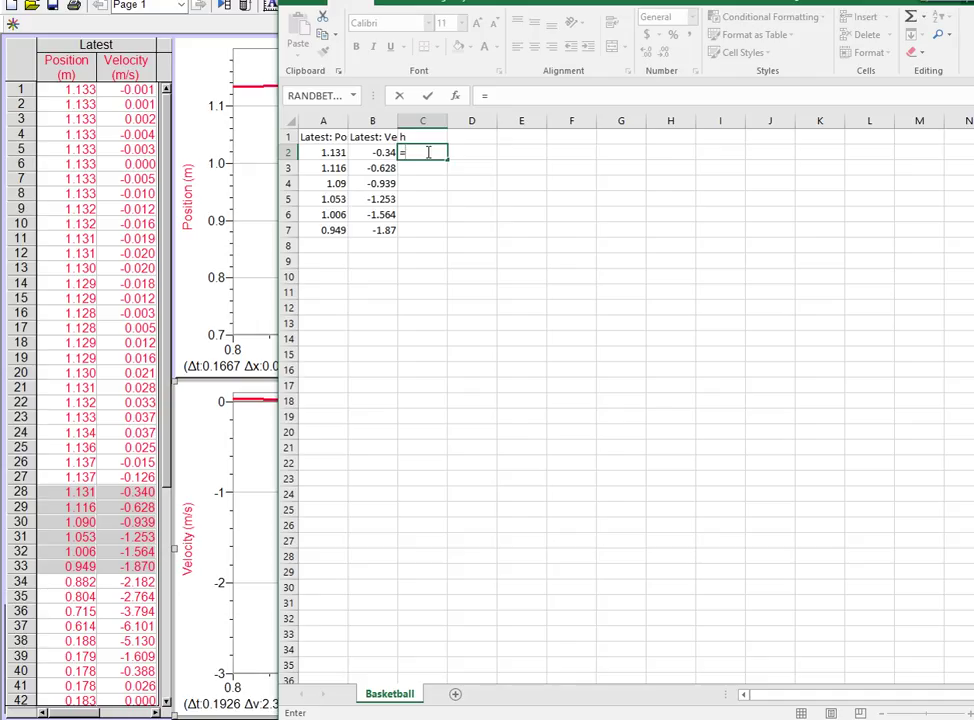
pyautogui.click(330, 151)
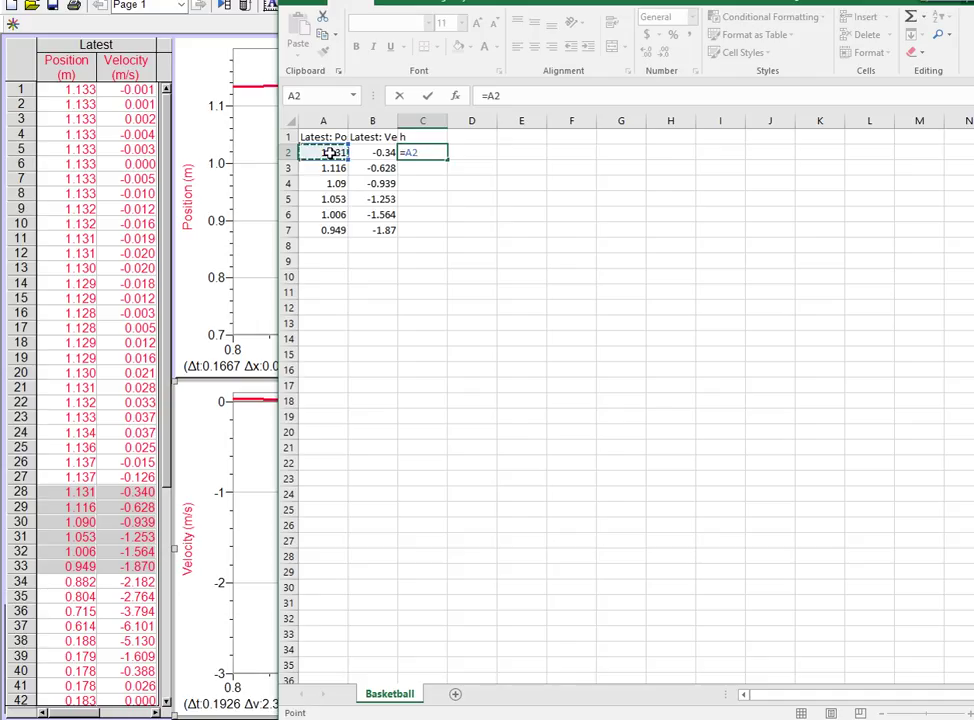
pyautogui.write('-0.949')
pyautogui.press('Return')
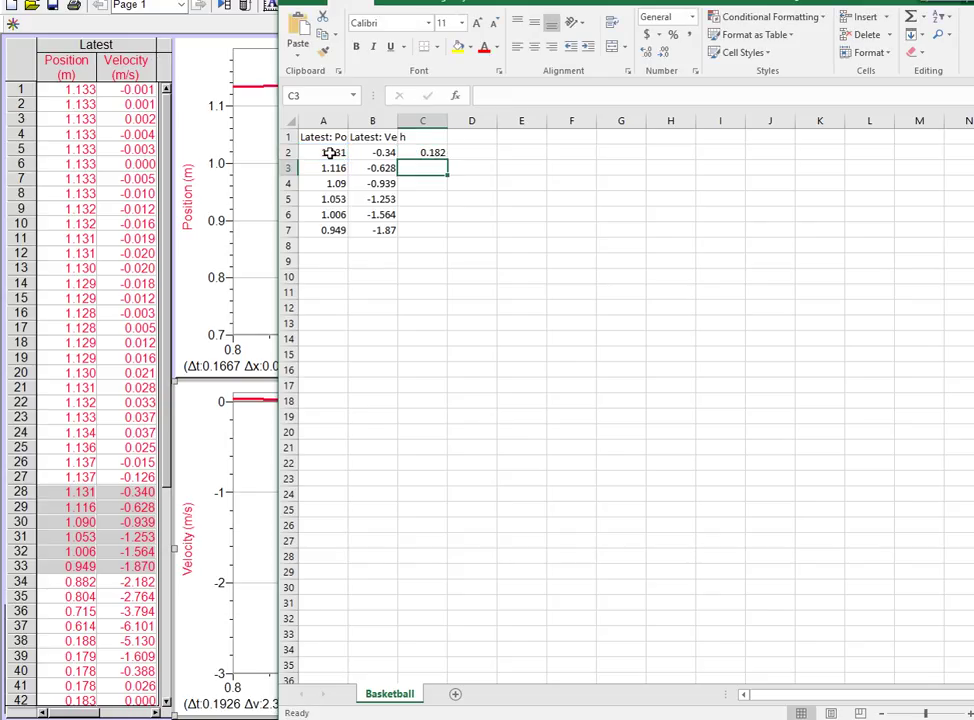
# - Fill the height formula from C2 down through C7
pyautogui.click(427, 152)
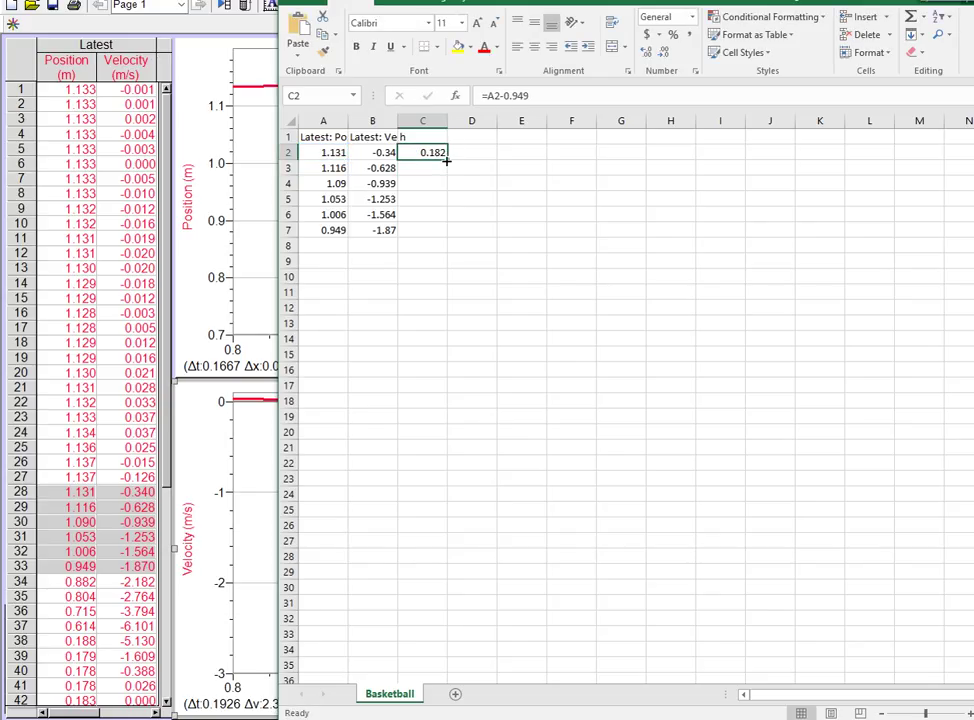
pyautogui.moveTo(448, 162); pyautogui.dragTo(450, 241)
pyautogui.click(500, 305)
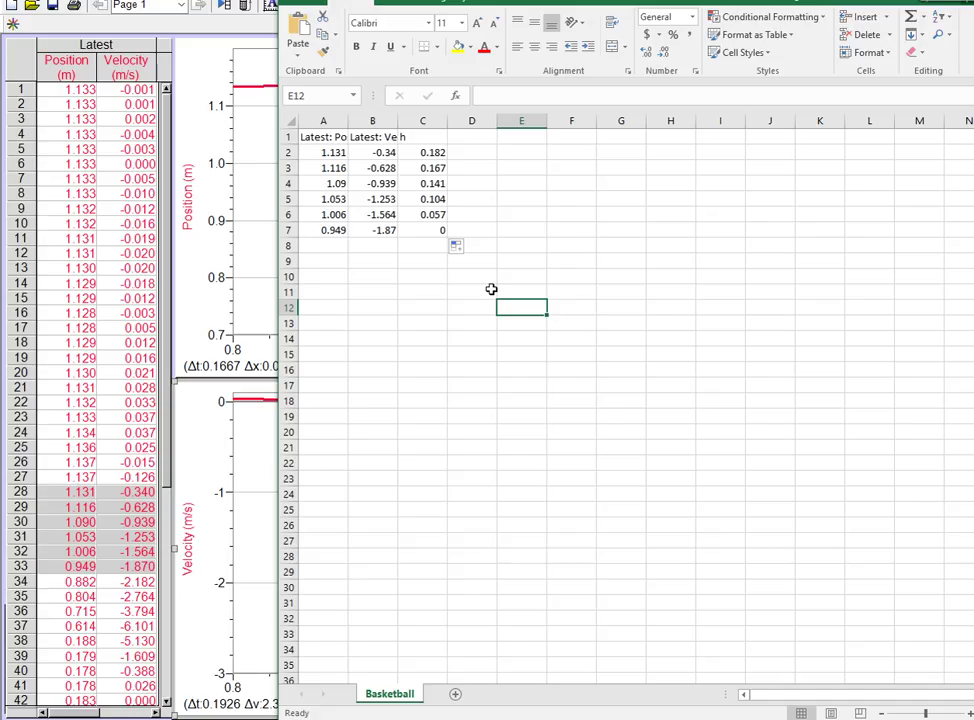
# - Change the C1 header to h (m) and enter F(N) as the header in D1
pyautogui.click(421, 136)
pyautogui.click(483, 96)
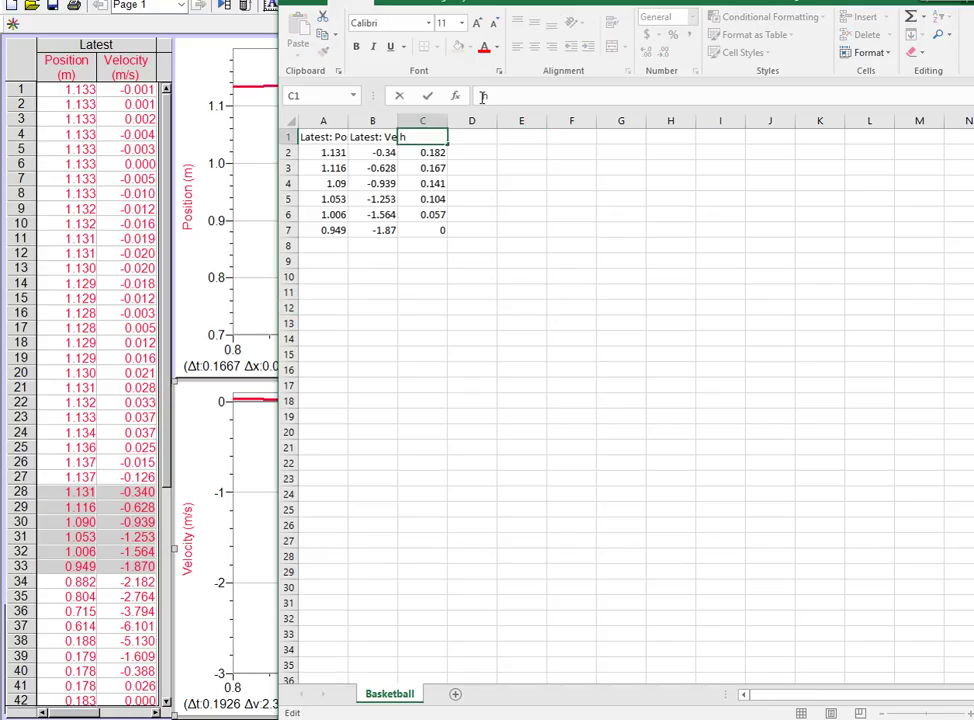
pyautogui.write('(m)')
pyautogui.press('Tab')
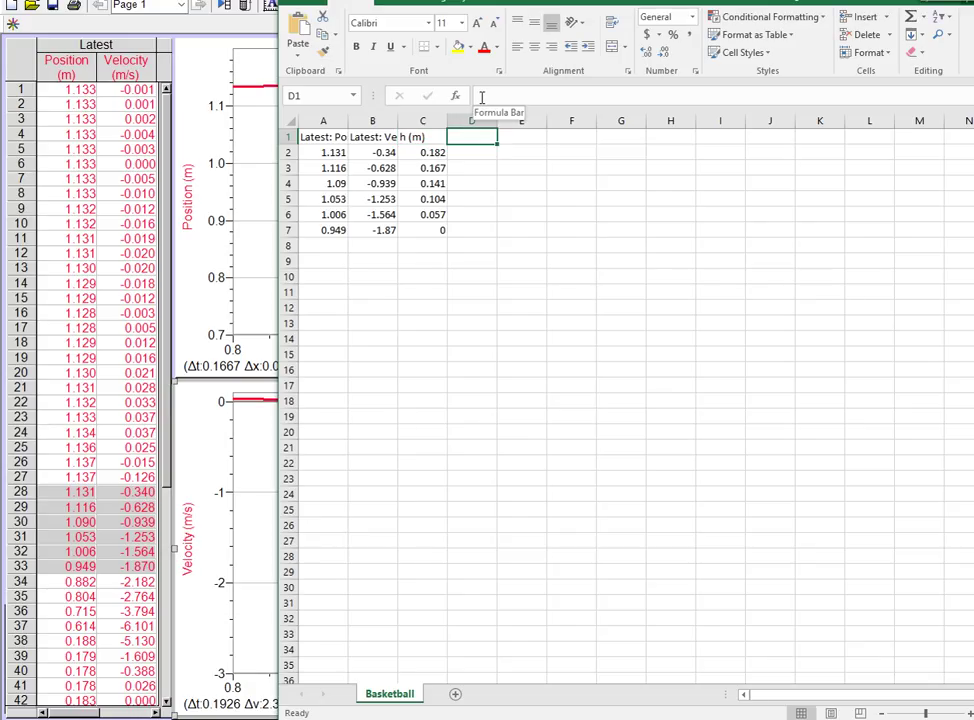
pyautogui.write('F')
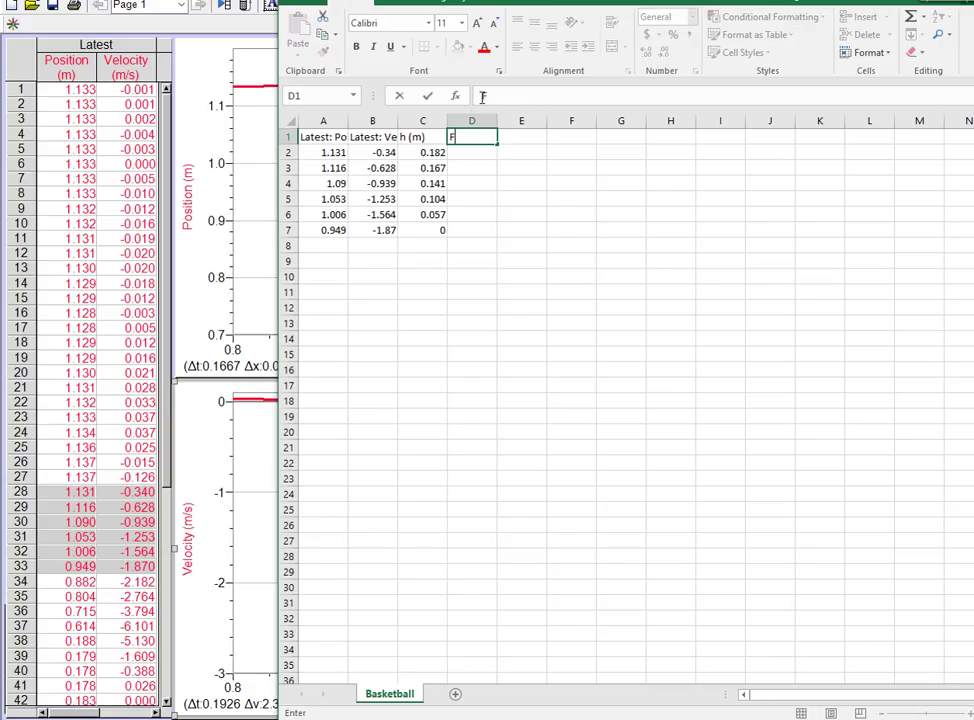
pyautogui.write('(N)')
pyautogui.press('Return')
pyautogui.write('=')
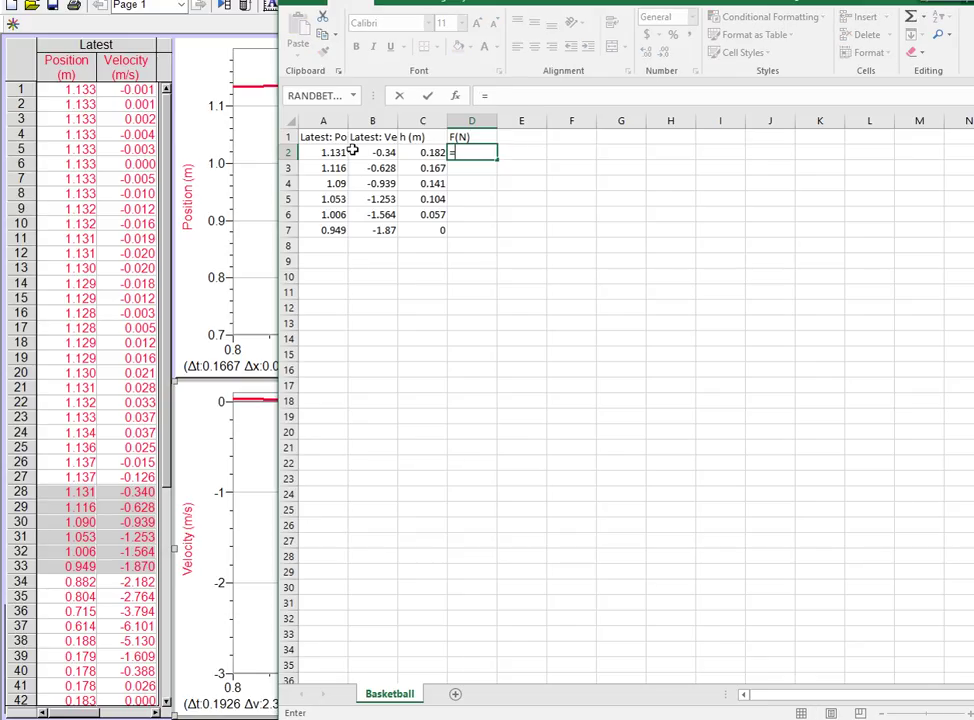
pyautogui.click(322, 121)
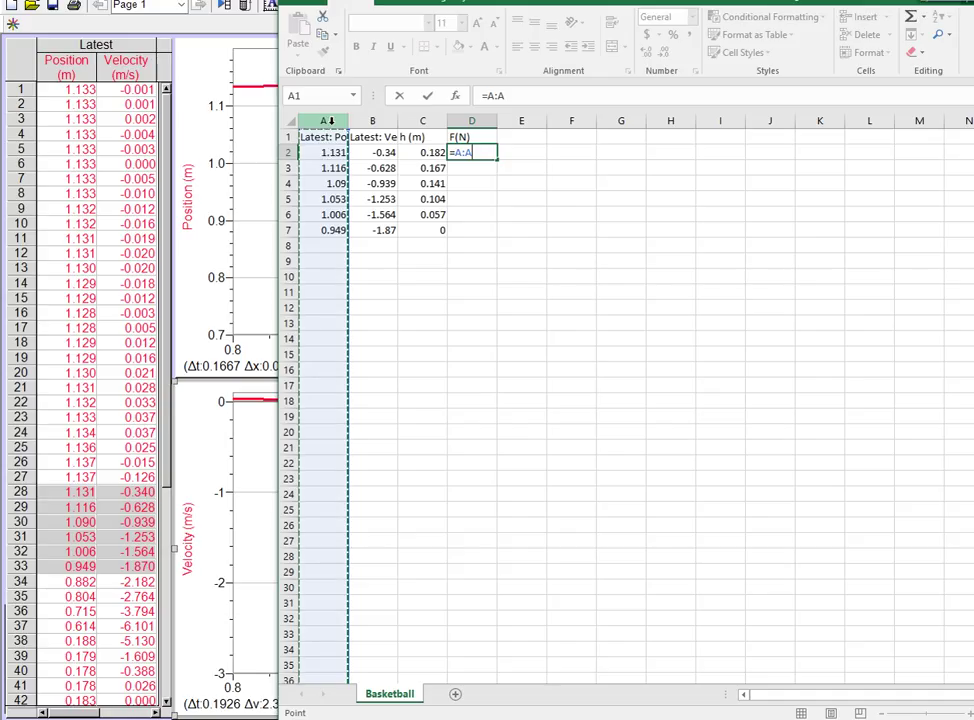
pyautogui.click(508, 257)
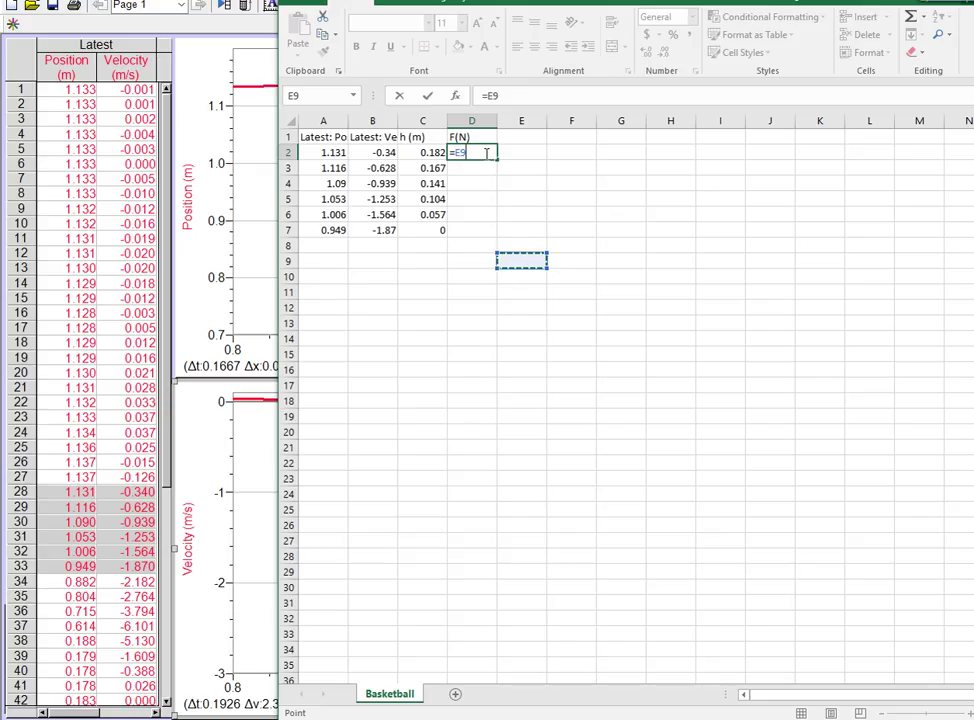
pyautogui.click(507, 92)
pyautogui.press('BackSpace')
pyautogui.press('BackSpace')
pyautogui.press('BackSpace')
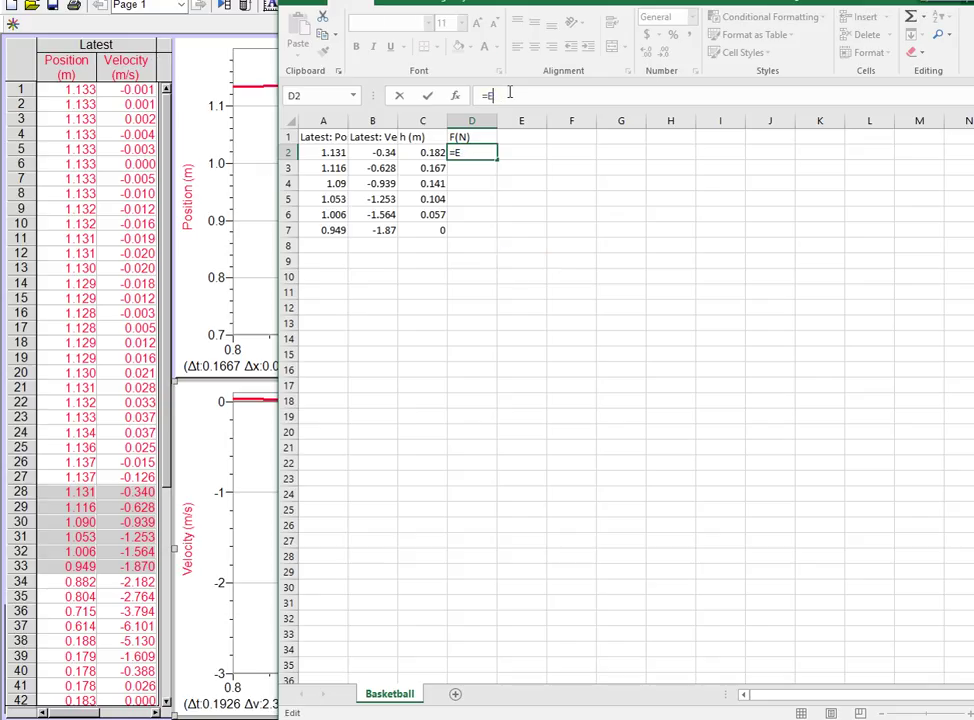
pyautogui.press('Return')
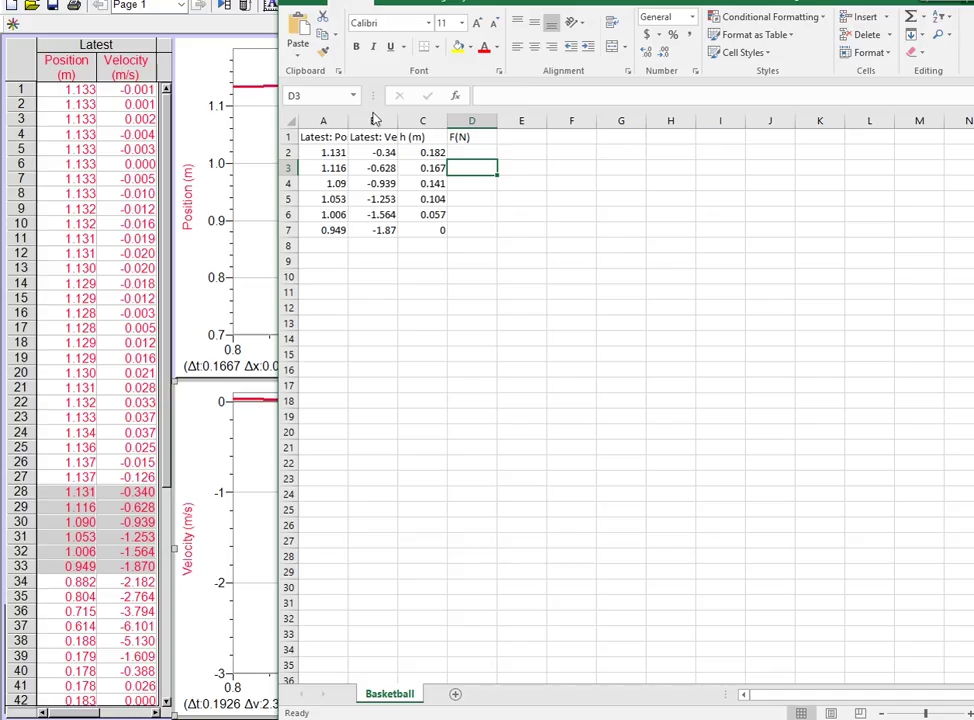
# - Insert a blank column before the Position data in column A
pyautogui.click(323, 120)
pyautogui.rightClick(323, 124)
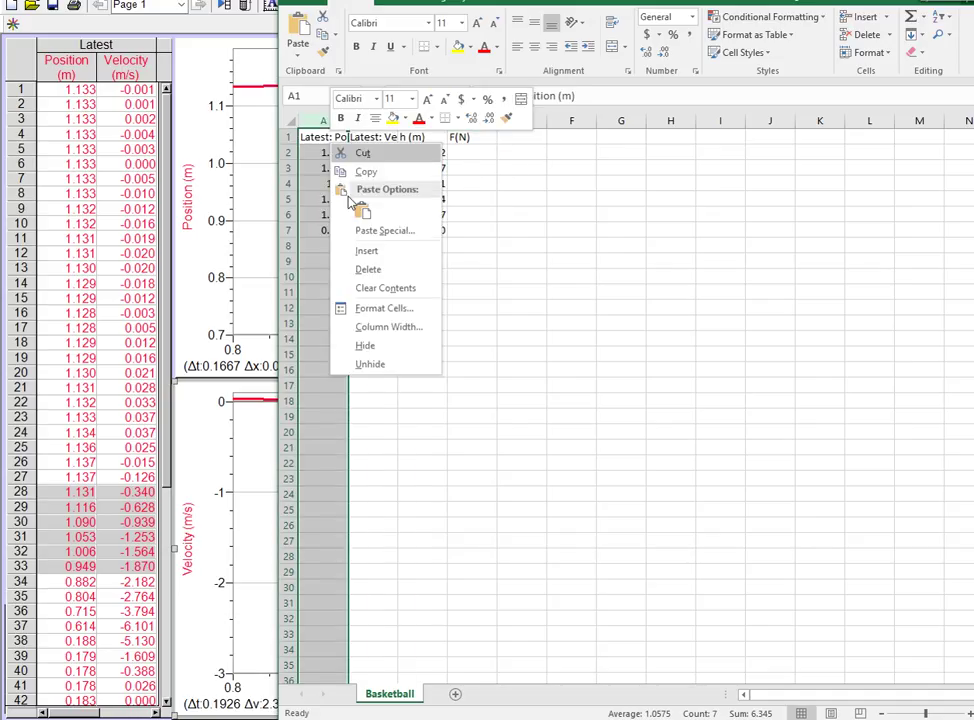
pyautogui.click(366, 251)
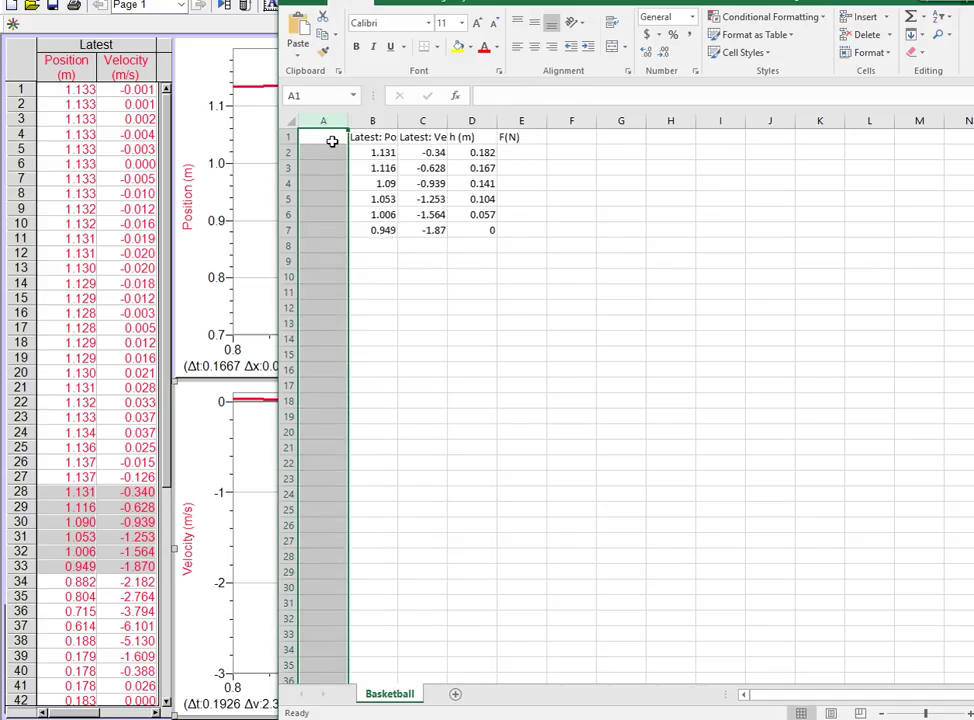
# - Head the blank column A with mass (kg) and enter 1.324 in A2
pyautogui.click(324, 135)
pyautogui.write('mass')
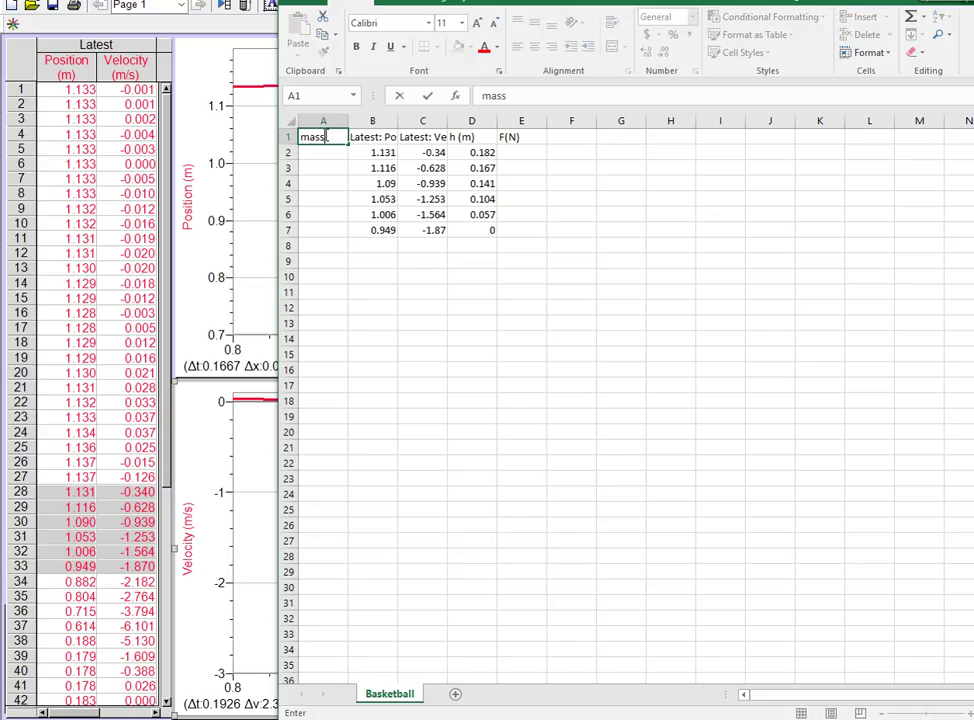
pyautogui.write(' (kg)')
pyautogui.press('Return')
pyautogui.write('1.324')
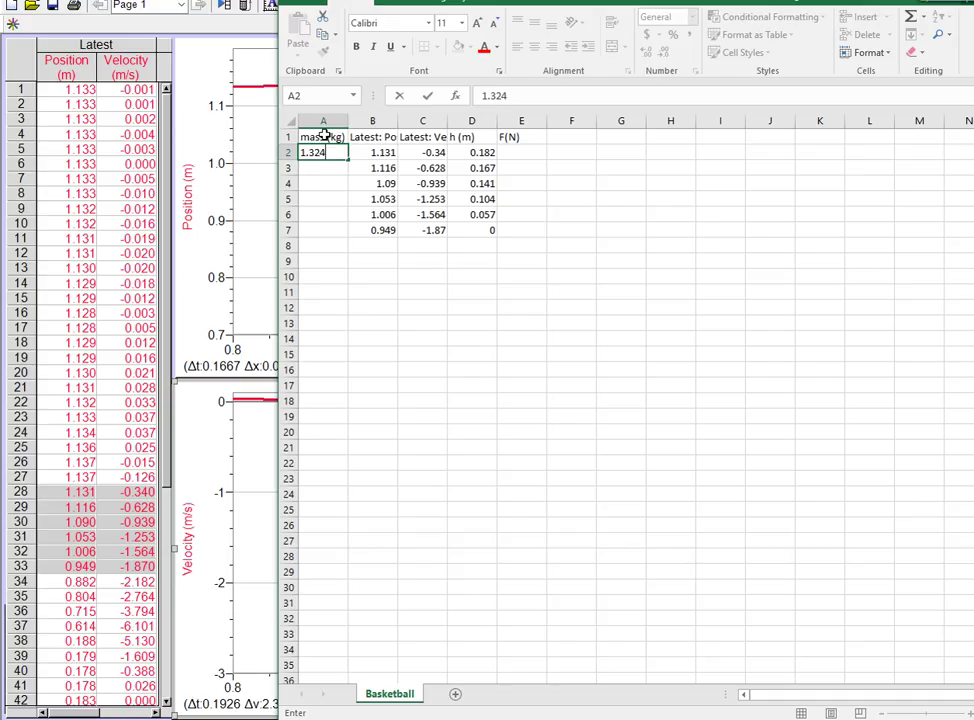
pyautogui.press('Return')
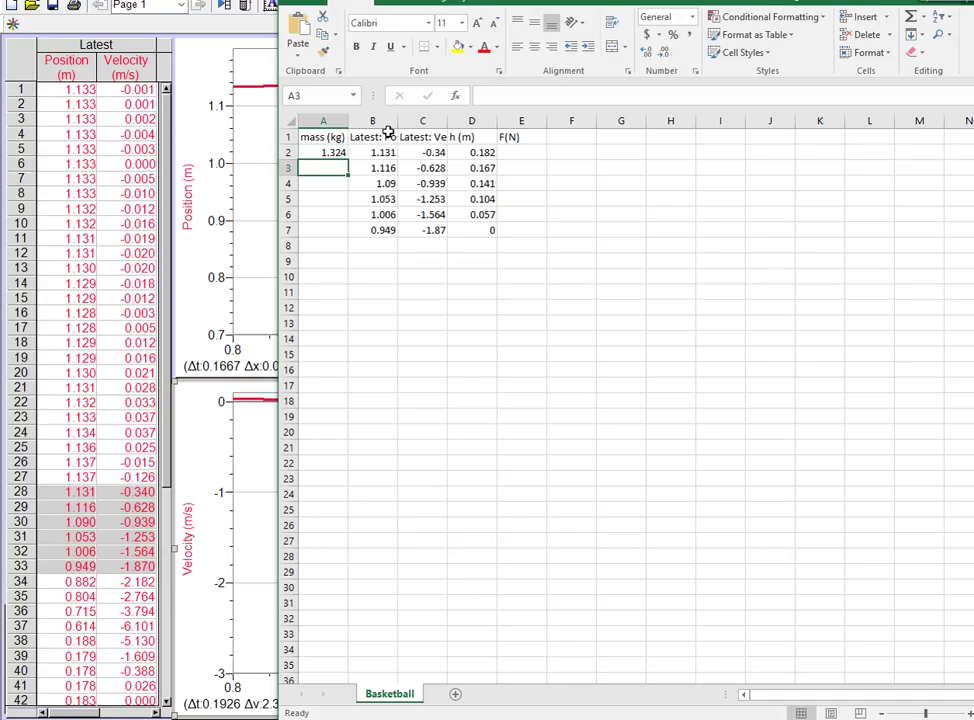
# - Fill the mass value from A2 down through A7
pyautogui.click(328, 152)
pyautogui.moveTo(349, 171); pyautogui.dragTo(350, 240)
pyautogui.click(380, 338)
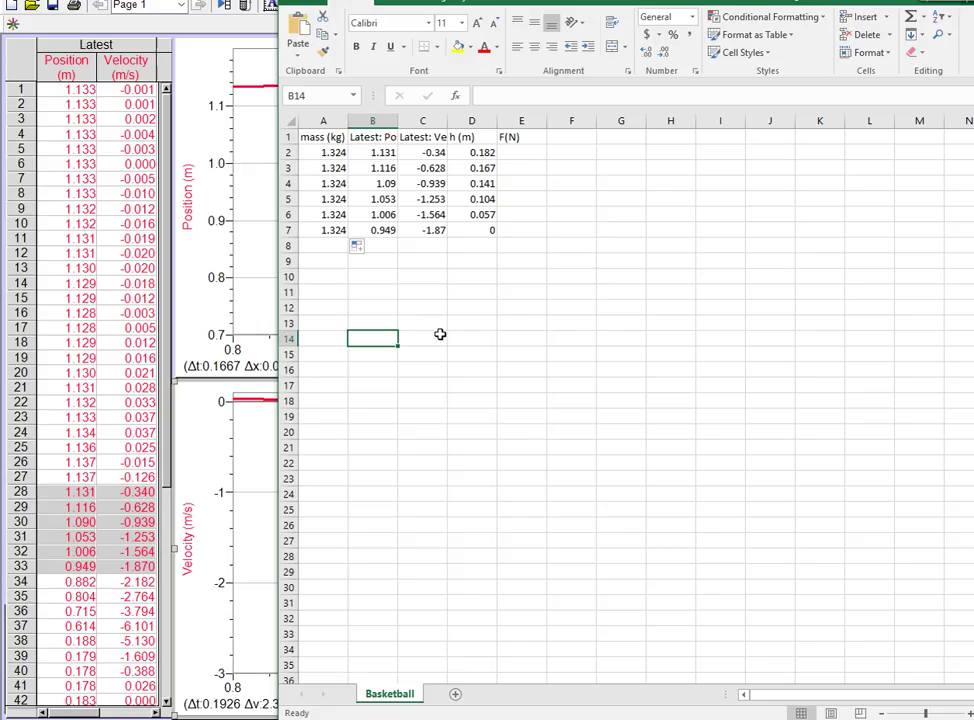
# - Enter the force formula =A2*9.8 in E2 under the F(N) header
pyautogui.click(528, 152)
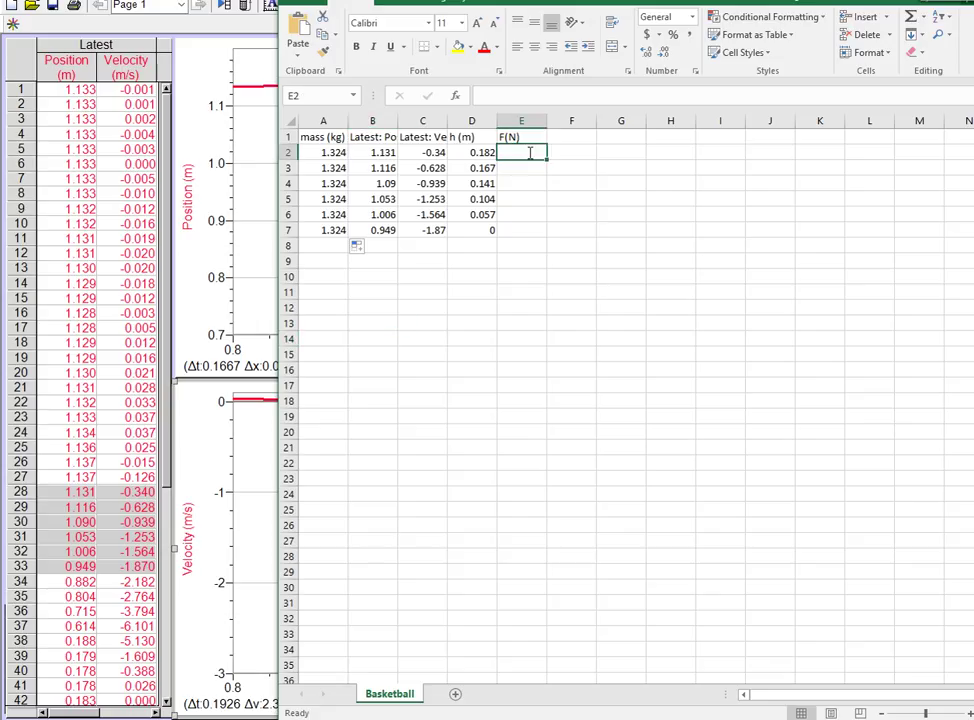
pyautogui.write('=')
pyautogui.click(337, 153)
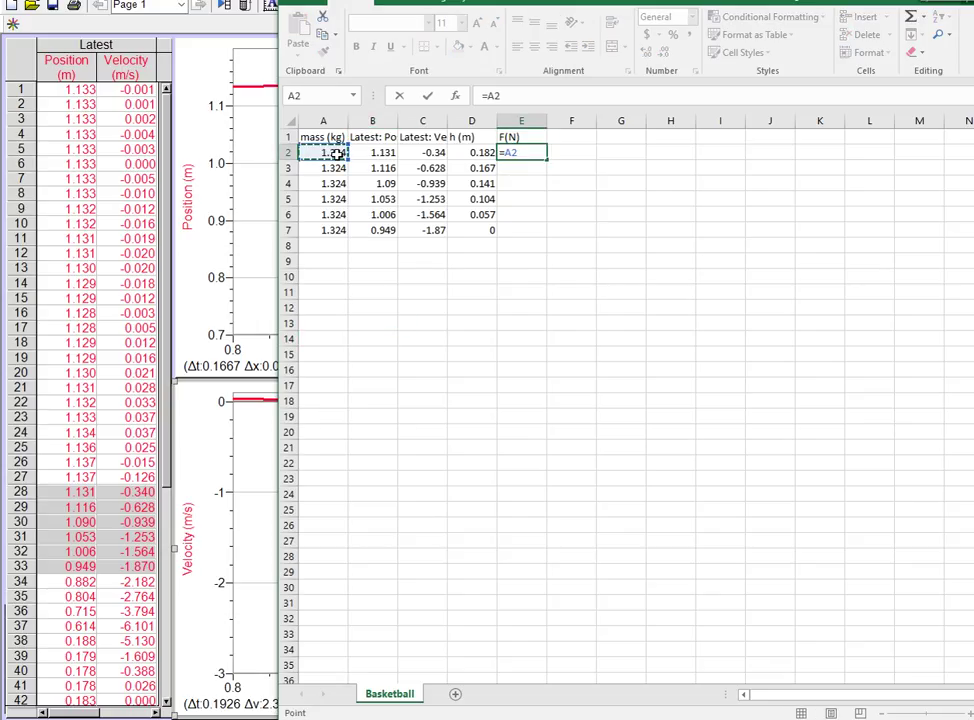
pyautogui.write('*9.8')
pyautogui.press('Return')
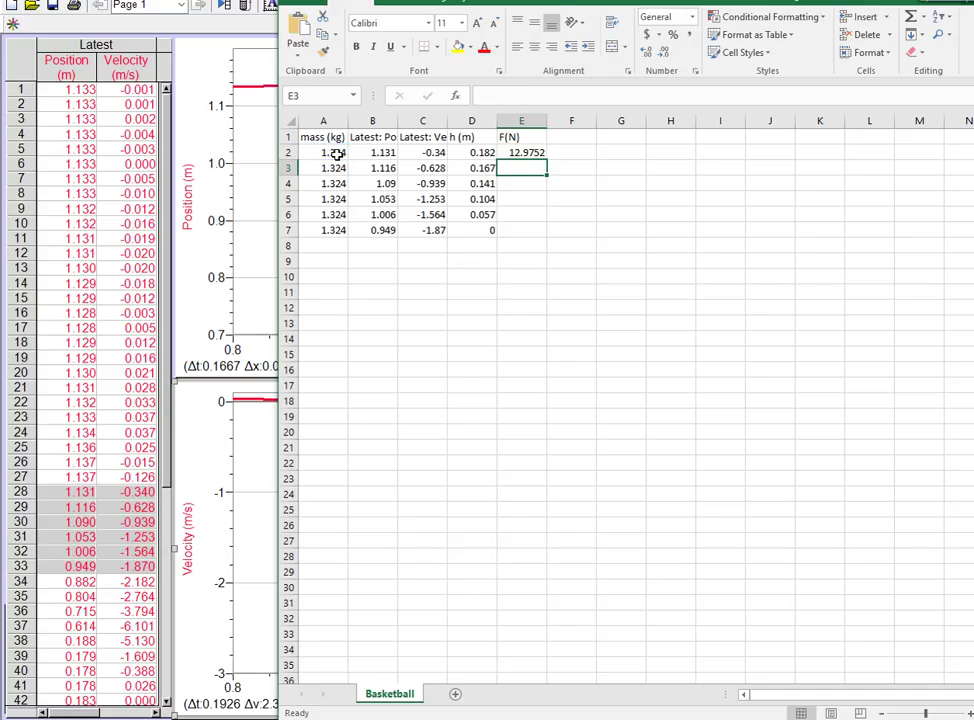
# - Fill the force formula from E2 down through E7
pyautogui.click(524, 152)
pyautogui.moveTo(547, 160); pyautogui.dragTo(548, 230)
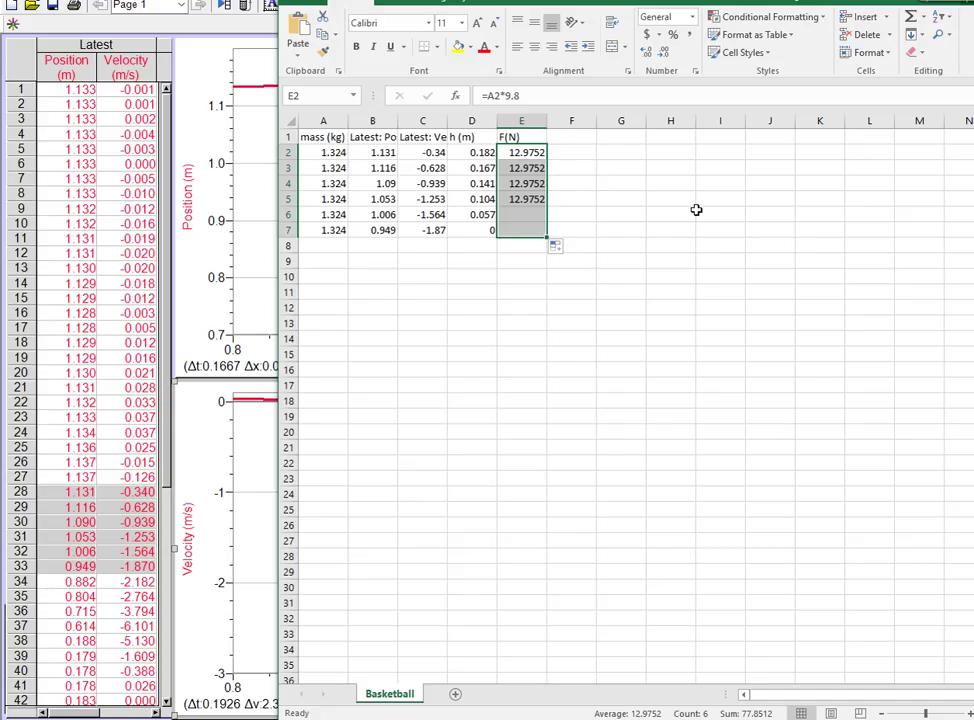
pyautogui.hotkey('ctrl', 'd')
# - Head column F with W(Oja) and enter the work formula =E2*D2 in F2
pyautogui.click(570, 138)
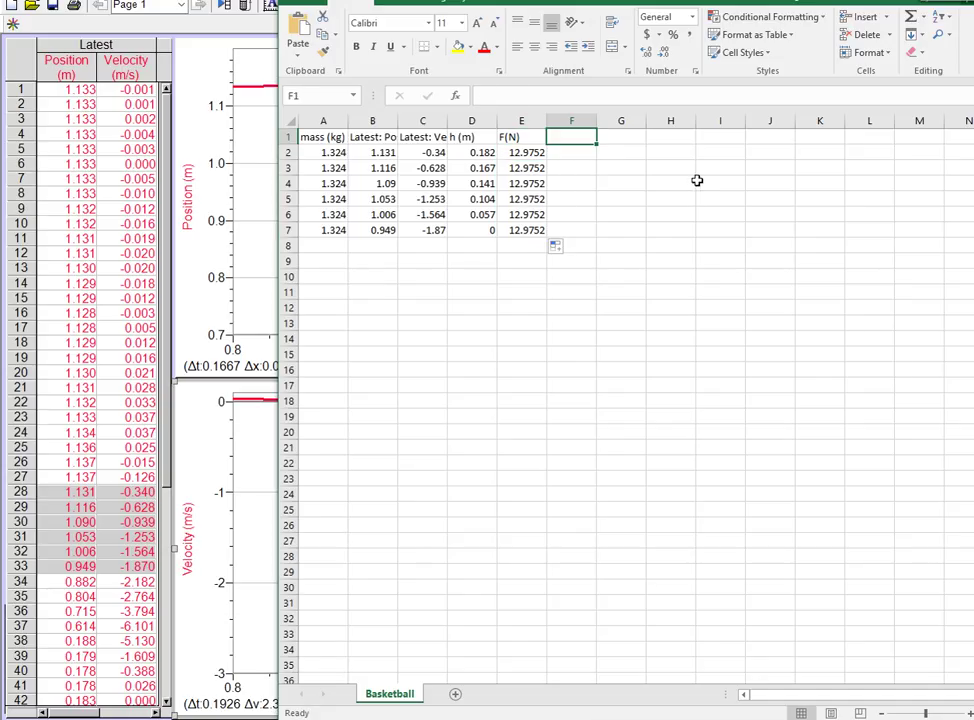
pyautogui.write('W')
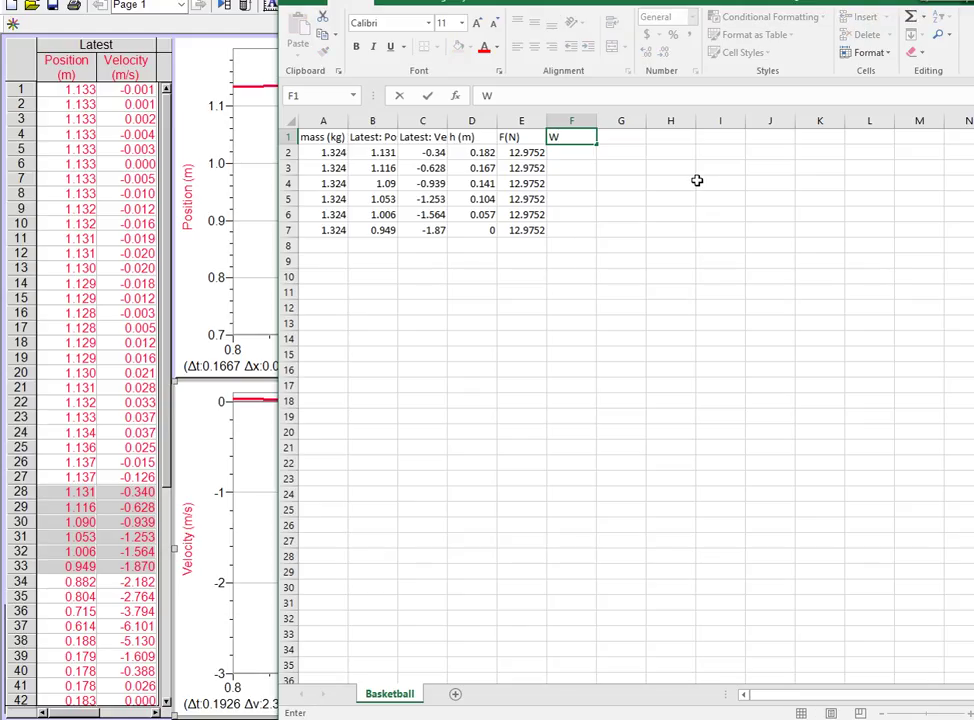
pyautogui.write('(Oja)')
pyautogui.press('Return')
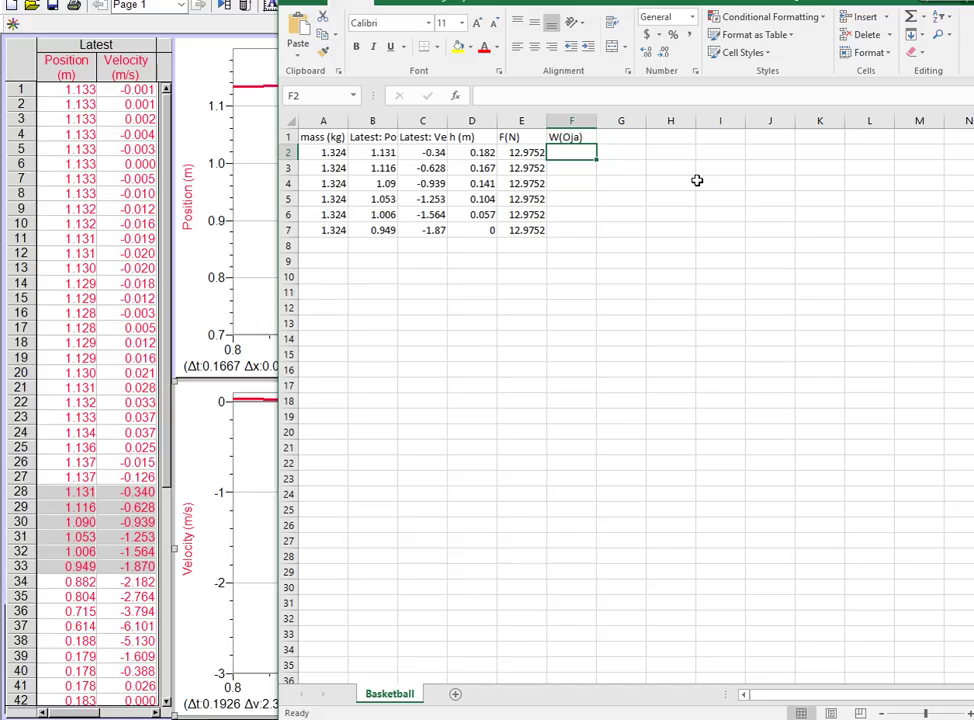
pyautogui.write('=')
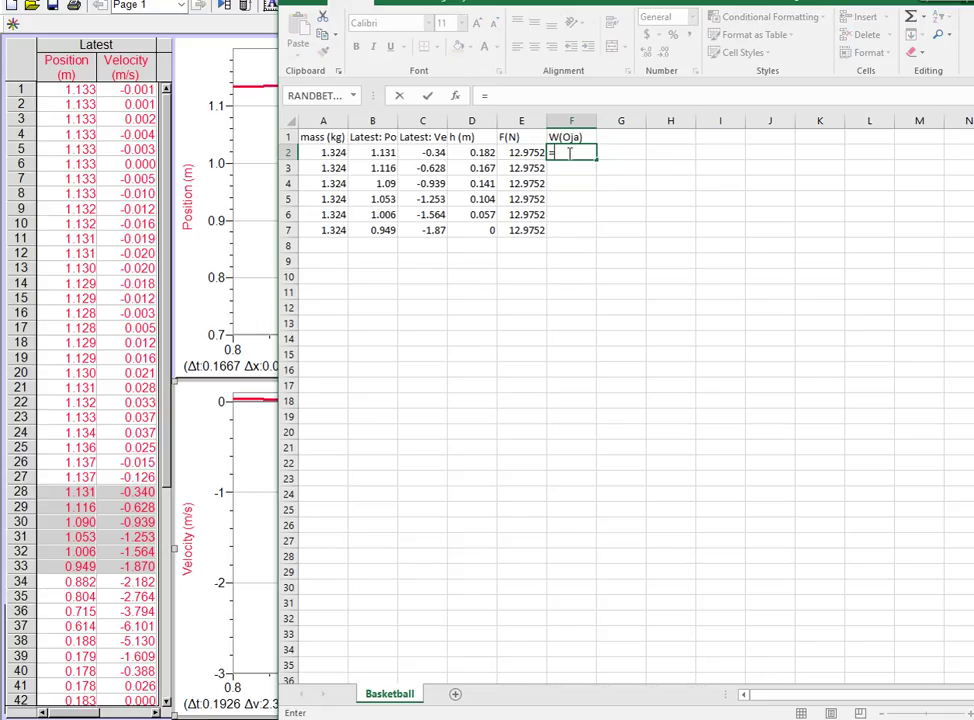
pyautogui.click(524, 153)
pyautogui.write('*')
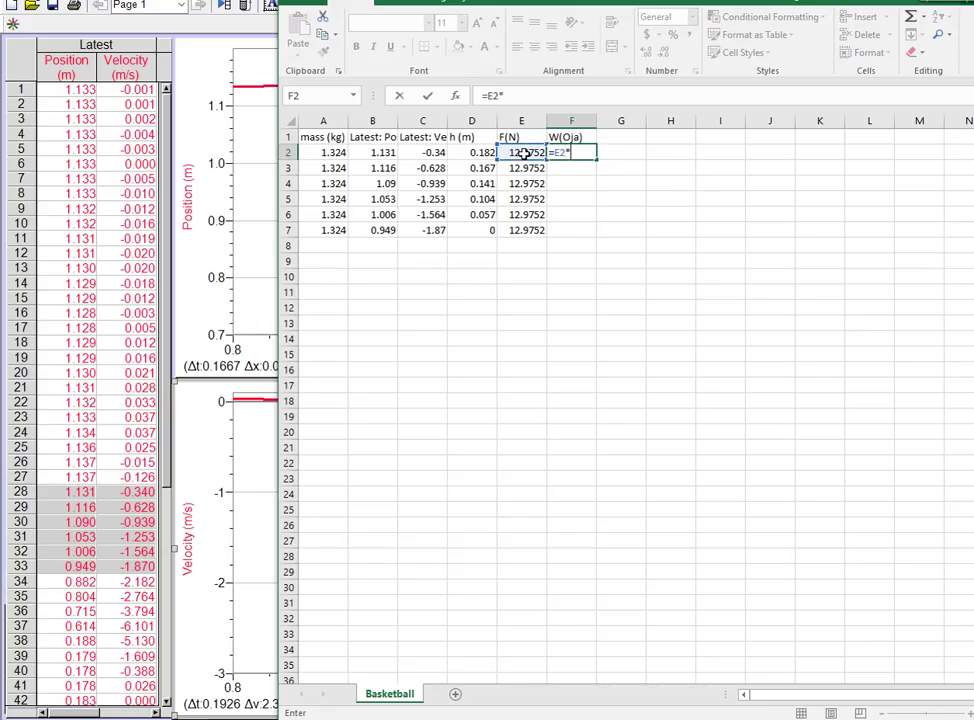
pyautogui.click(470, 155)
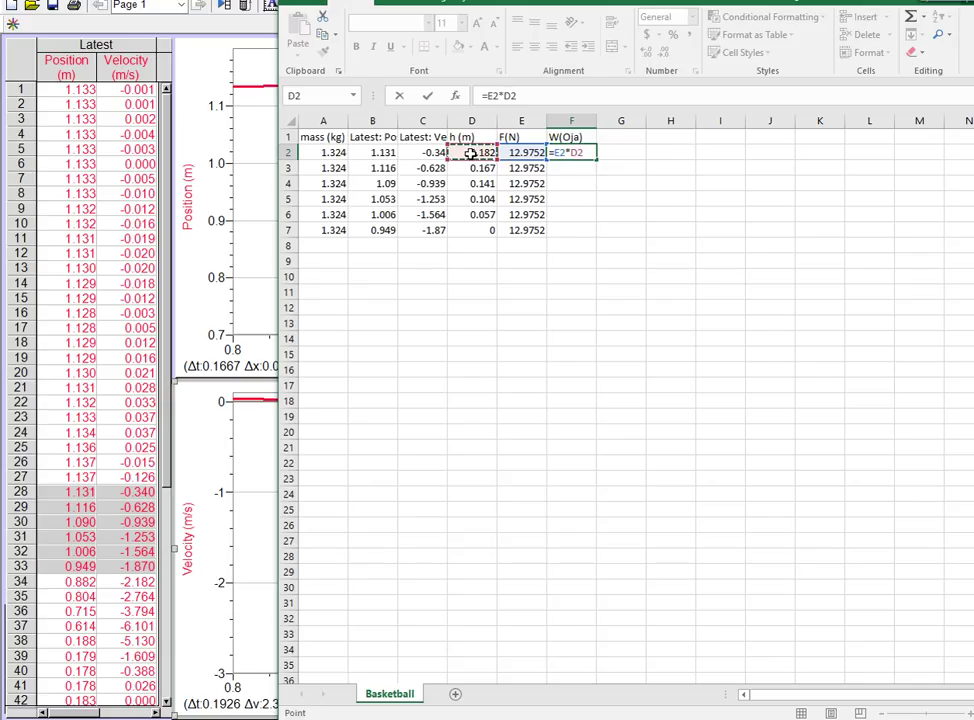
pyautogui.press('Return')
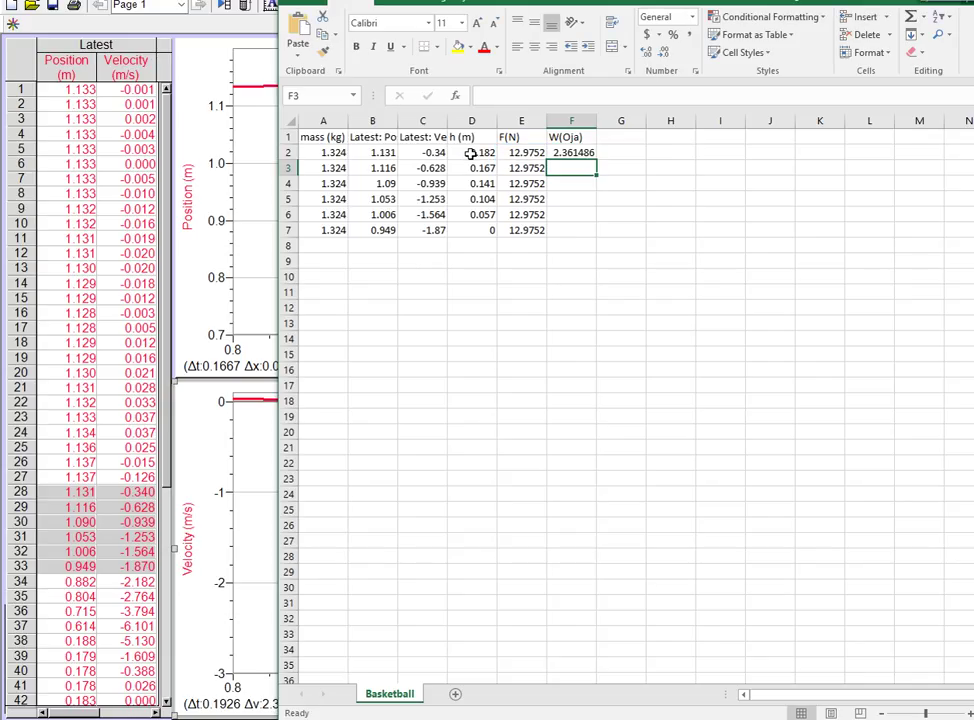
# - Fill the work formula from F2 down through F7
pyautogui.click(572, 151)
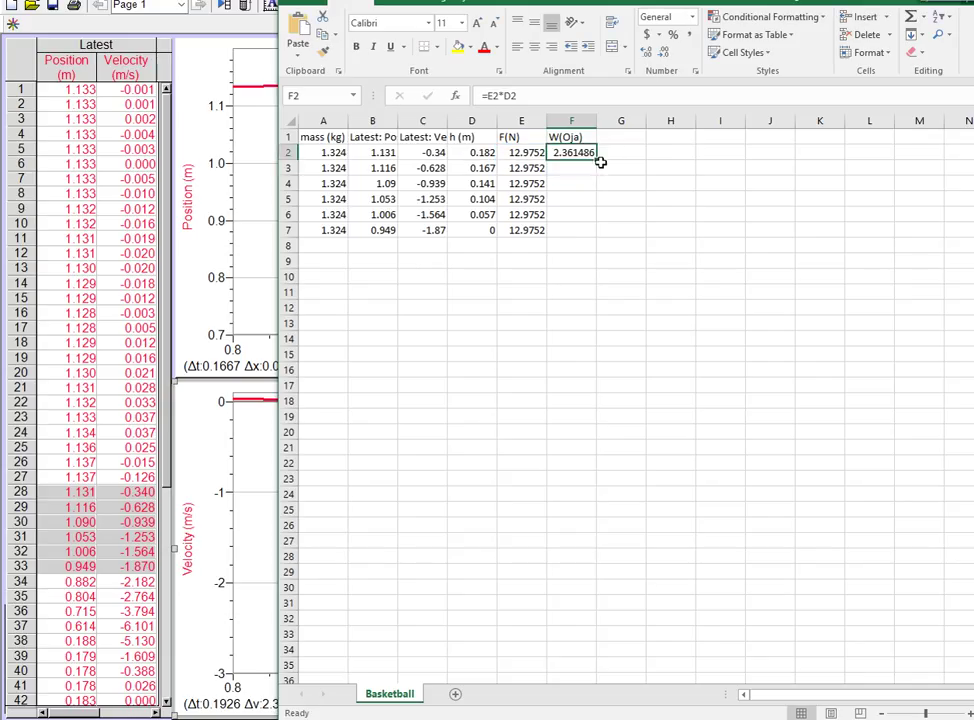
pyautogui.moveTo(598, 160); pyautogui.dragTo(593, 243)
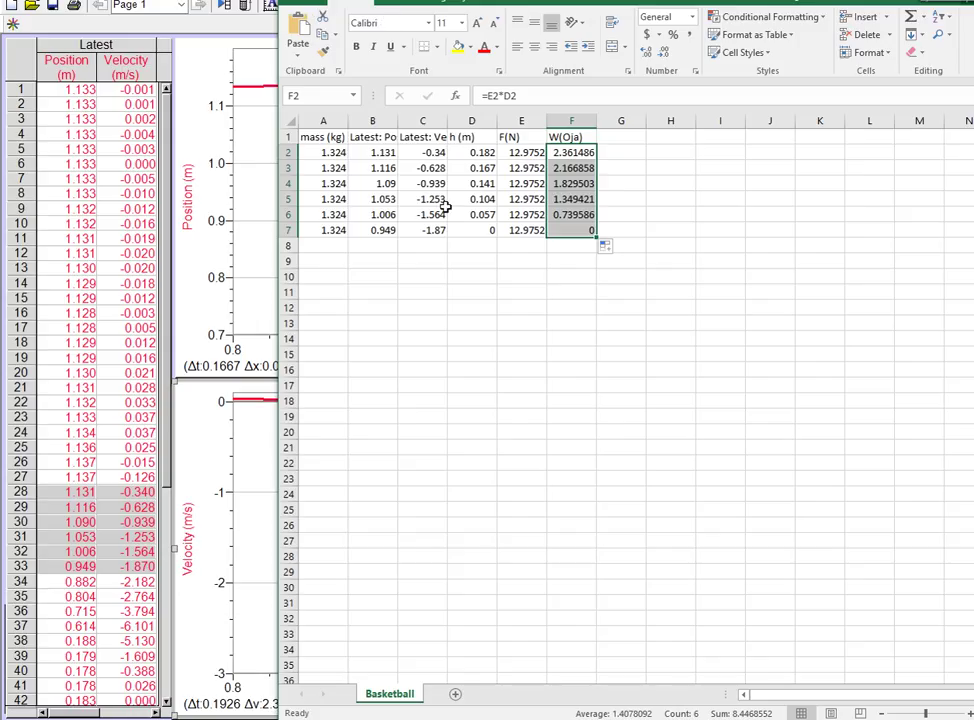
# - Bring the whole spreadsheet window into view and enlarge the worksheet zoom to 160%
pyautogui.click(548, 266)
pyautogui.hotkey('ctrl', 'a')
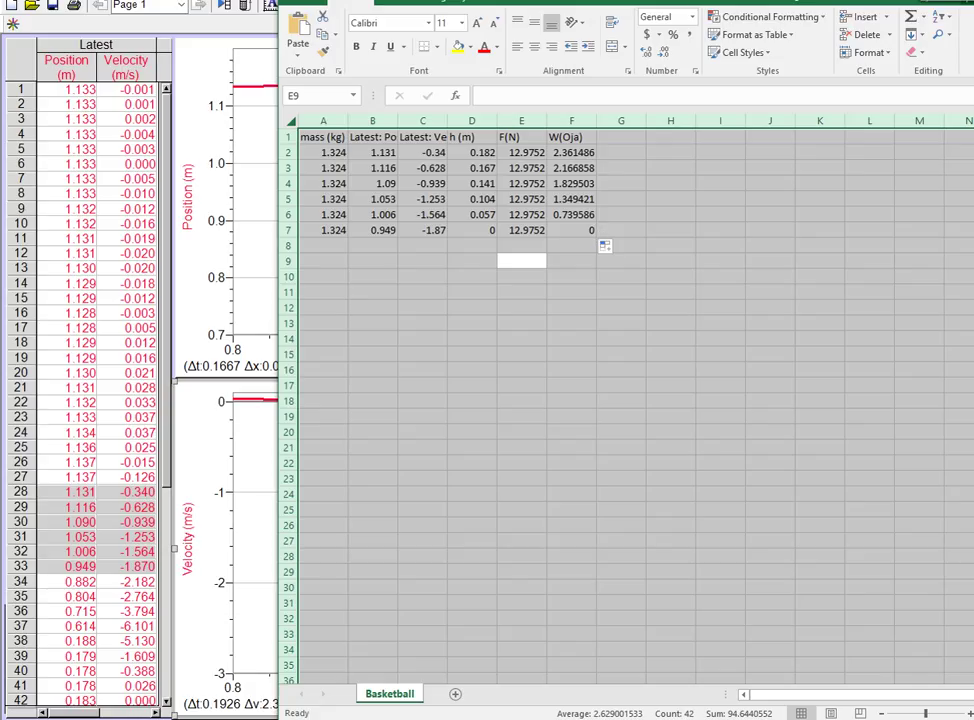
pyautogui.moveTo(576, 2); pyautogui.dragTo(413, 2)
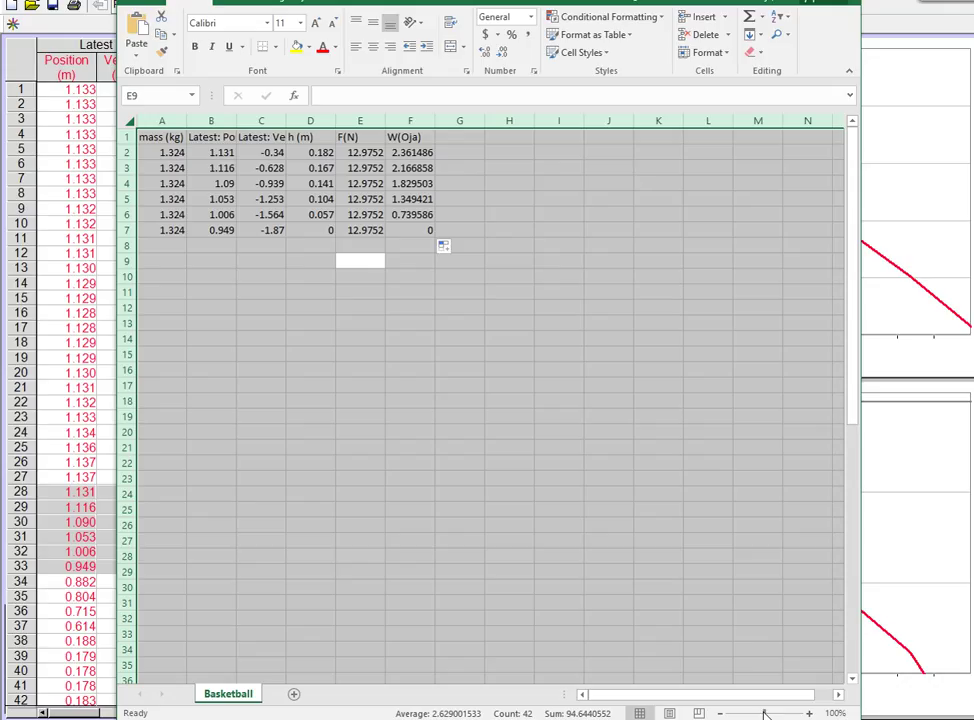
pyautogui.moveTo(765, 713); pyautogui.dragTo(771, 713)
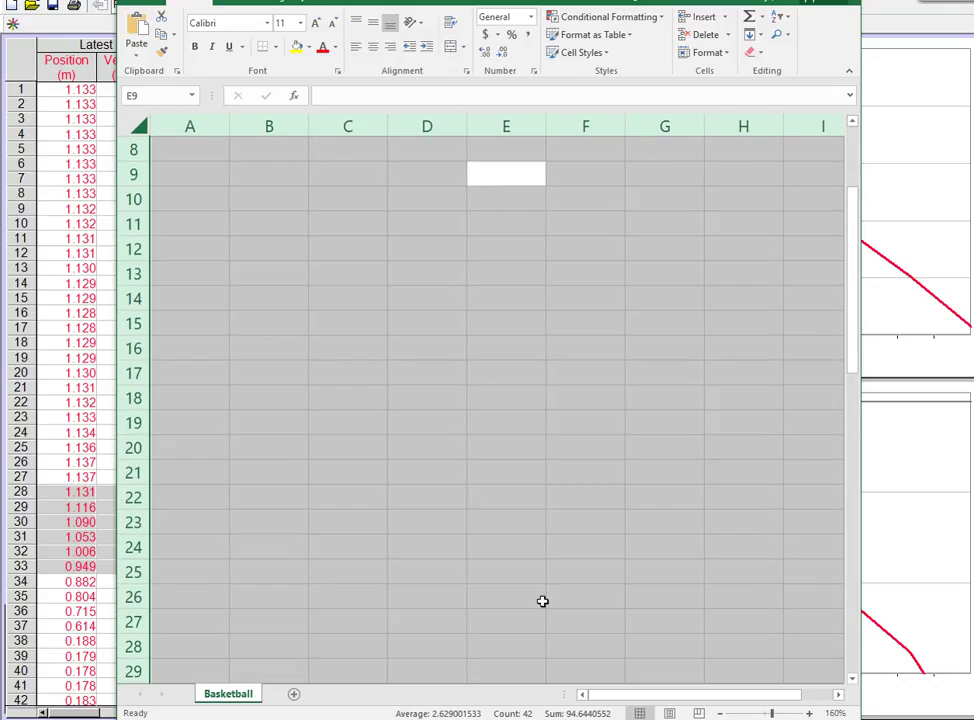
pyautogui.click(633, 543)
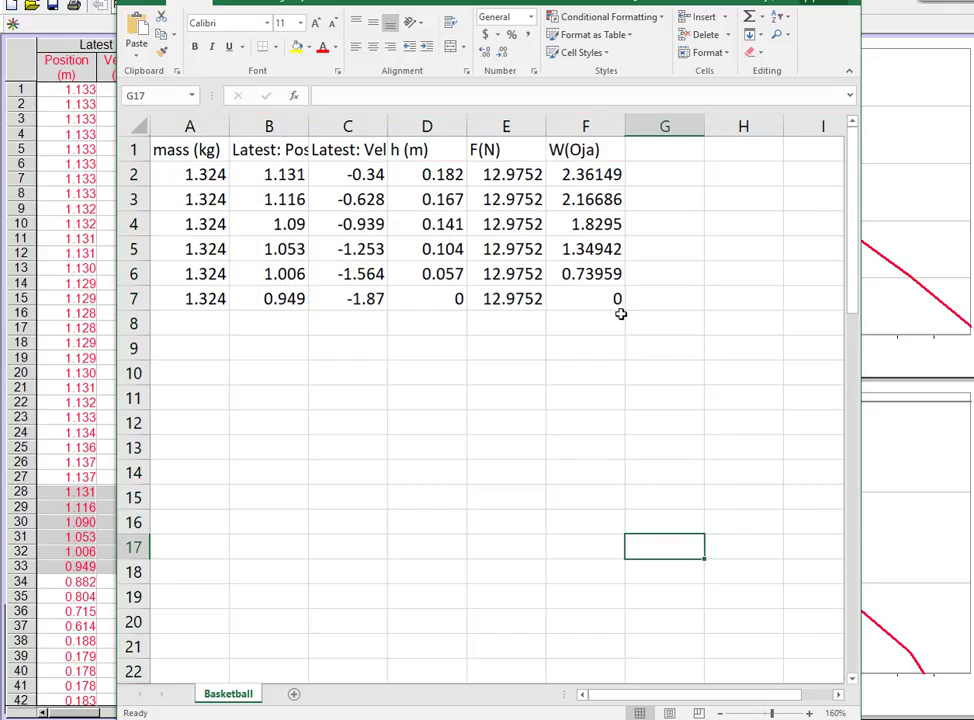
# - Head column G with W(grav) in cell G1
pyautogui.click(652, 149)
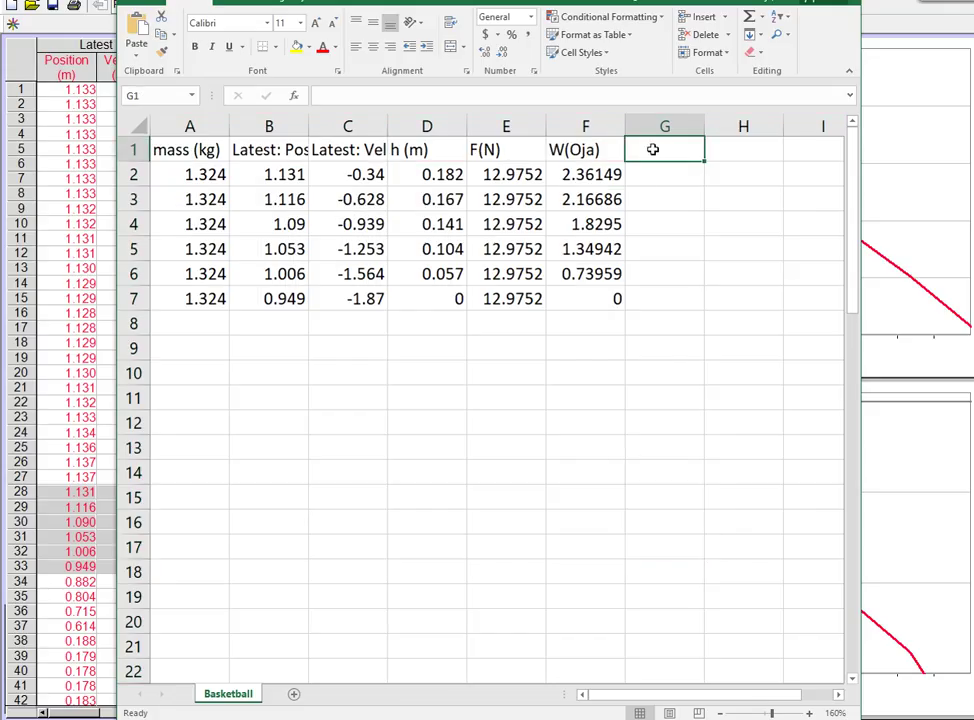
pyautogui.write('W(')
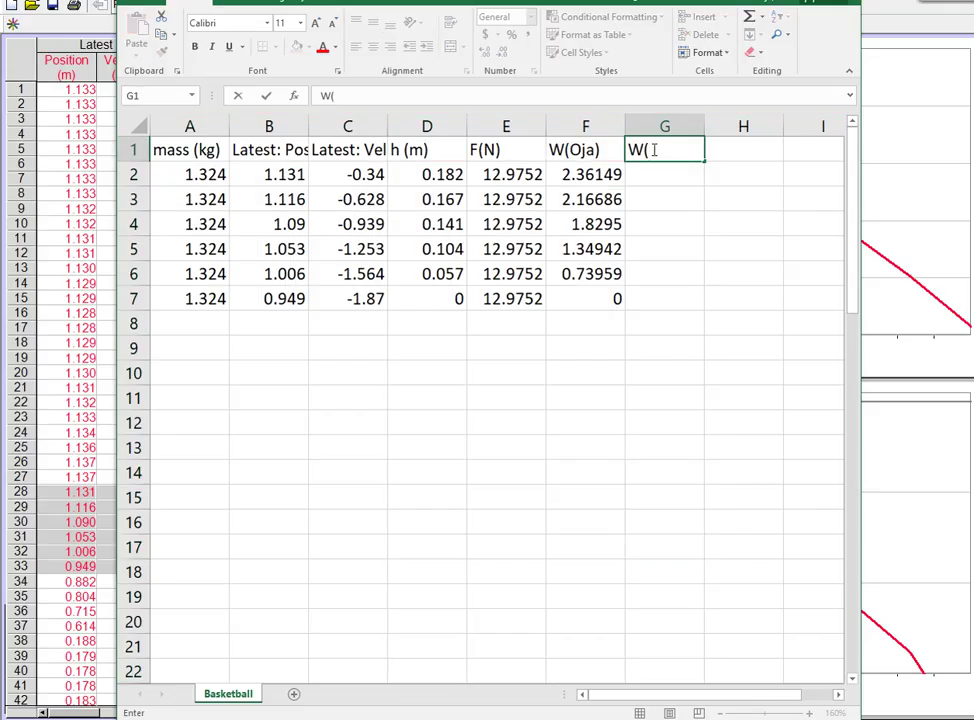
pyautogui.write('grav)')
pyautogui.press('Return')
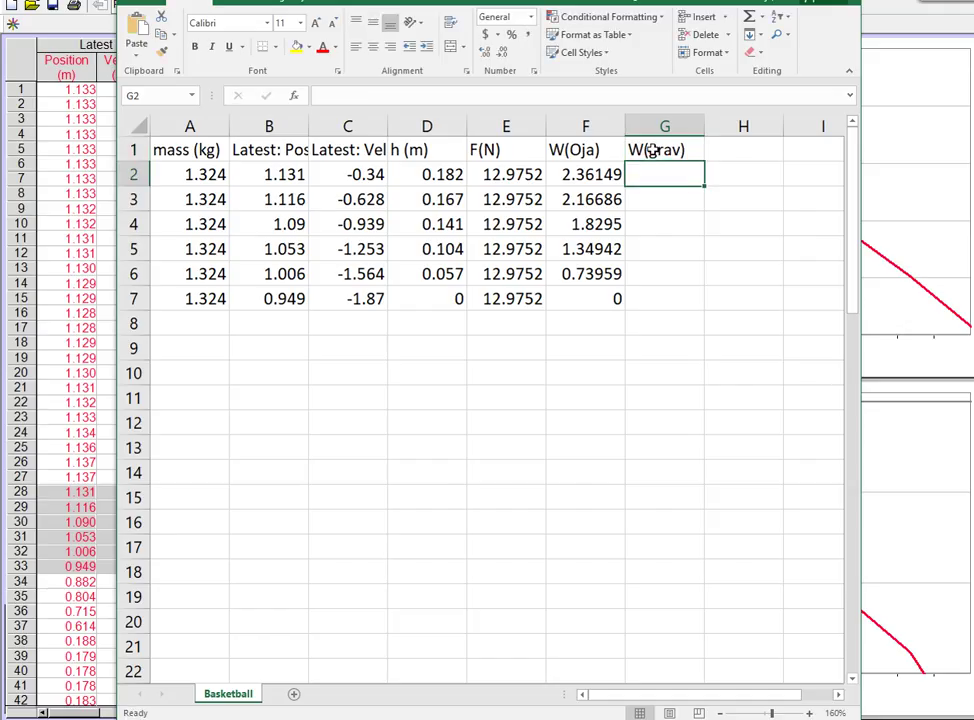
# - Enter the formula =D2*E2*-1 in G2 and fill it down through G7
pyautogui.write('=')
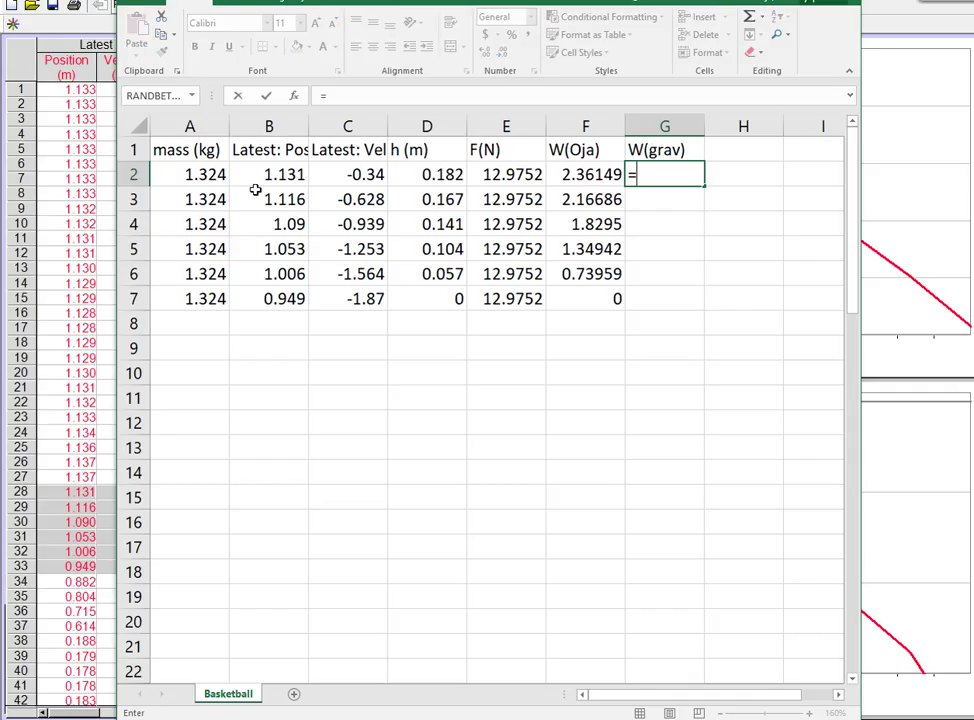
pyautogui.click(433, 177)
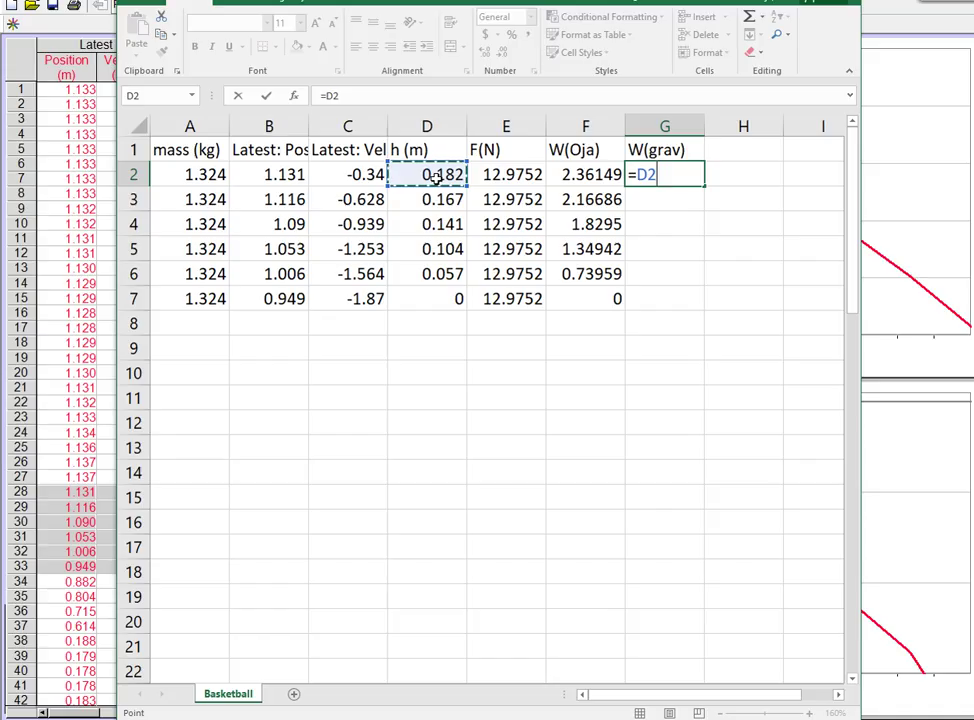
pyautogui.write('*')
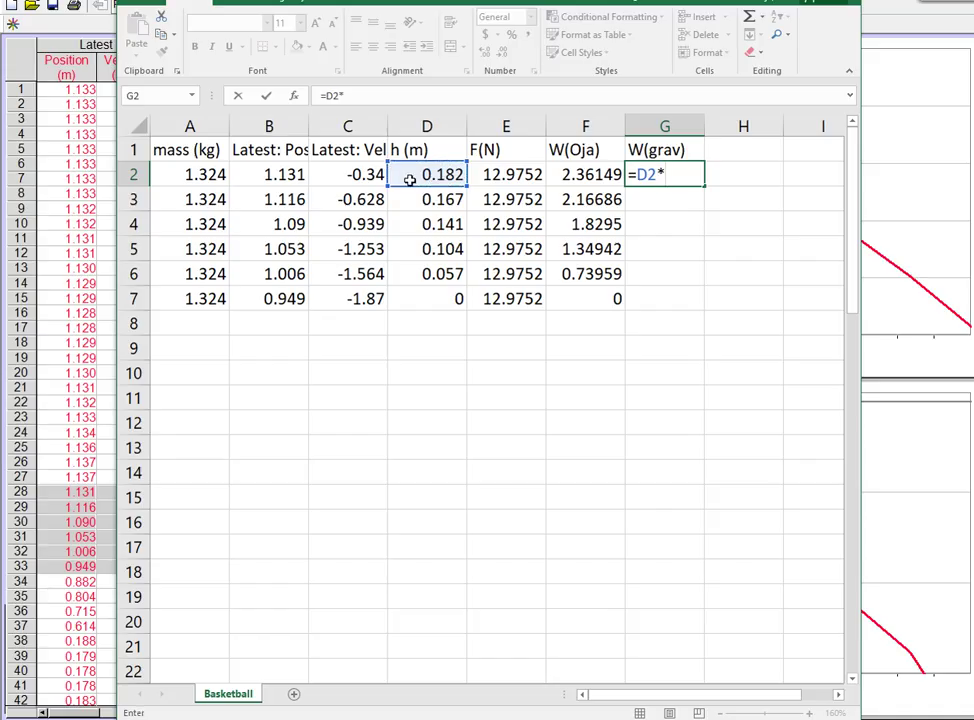
pyautogui.click(514, 176)
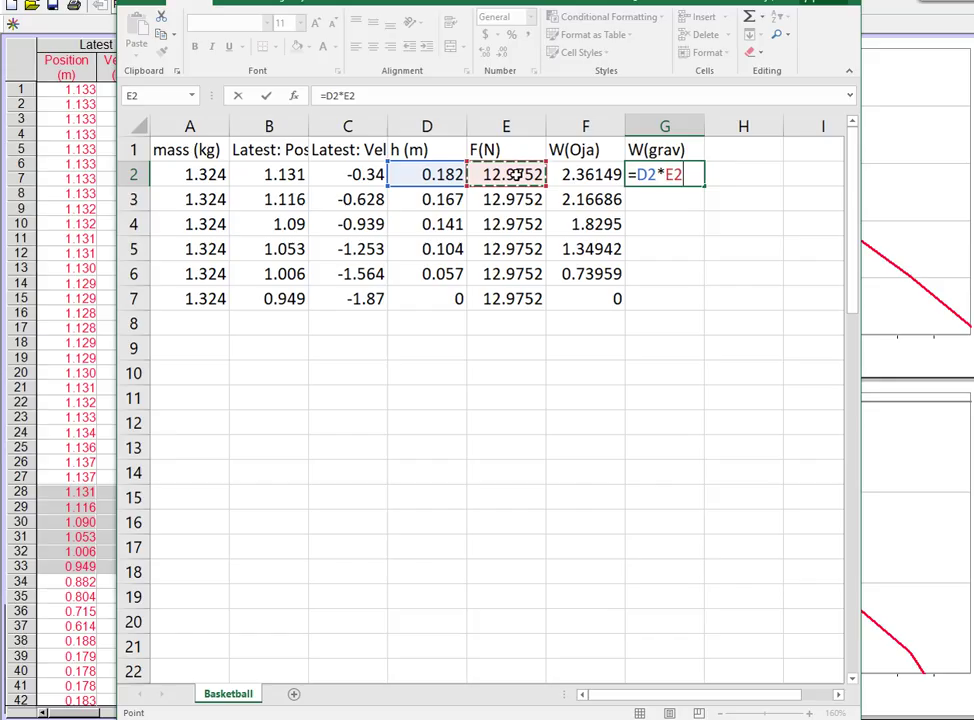
pyautogui.write('*-1')
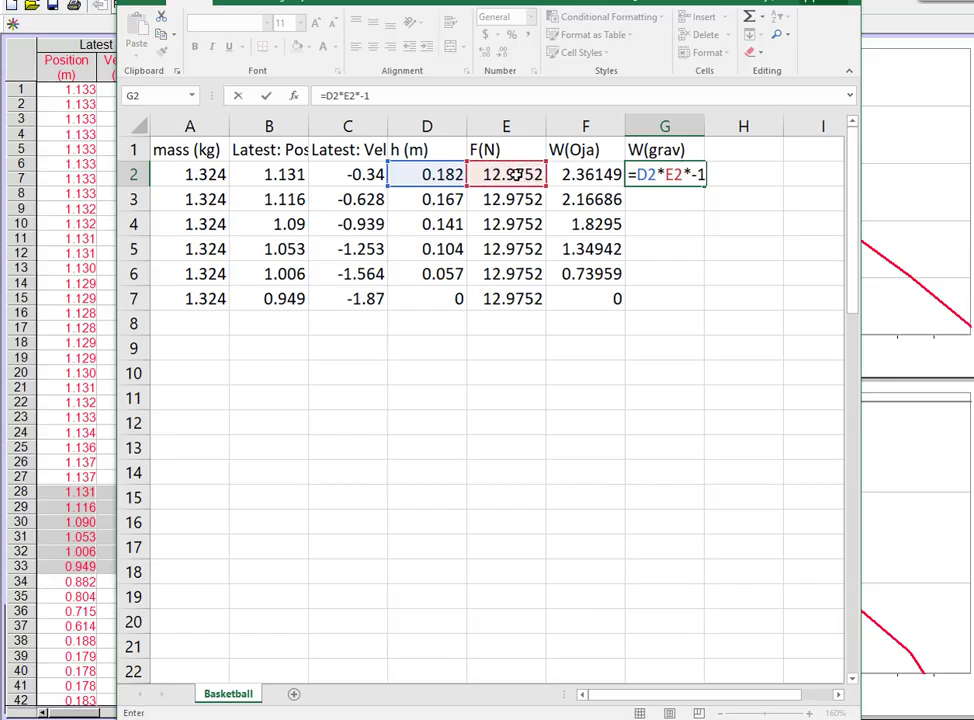
pyautogui.press('Return')
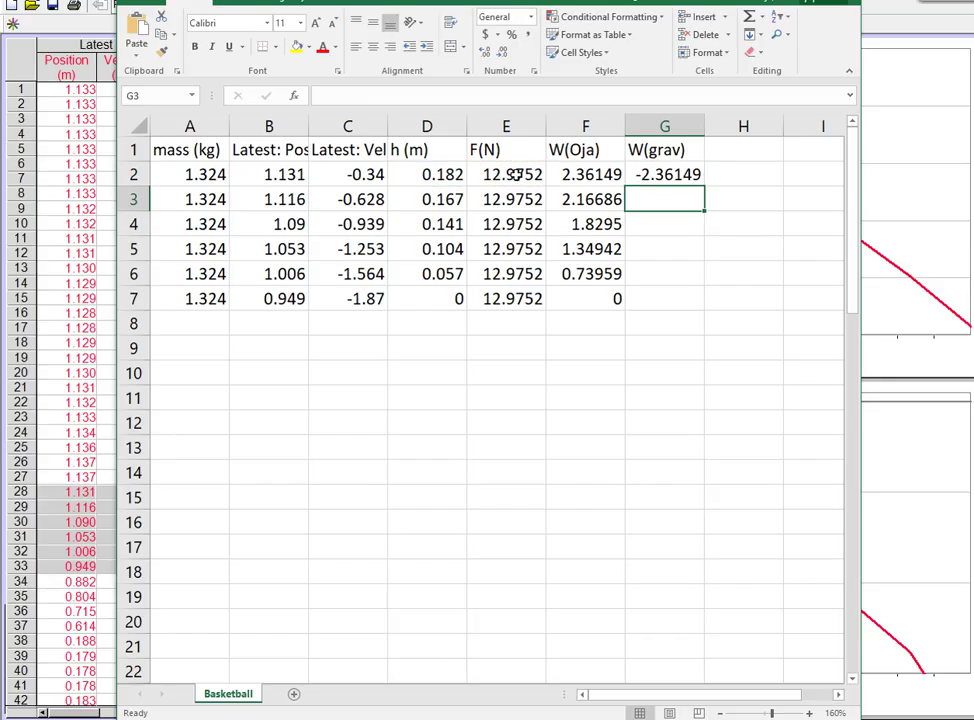
pyautogui.click(670, 177)
pyautogui.moveTo(704, 186); pyautogui.dragTo(705, 307)
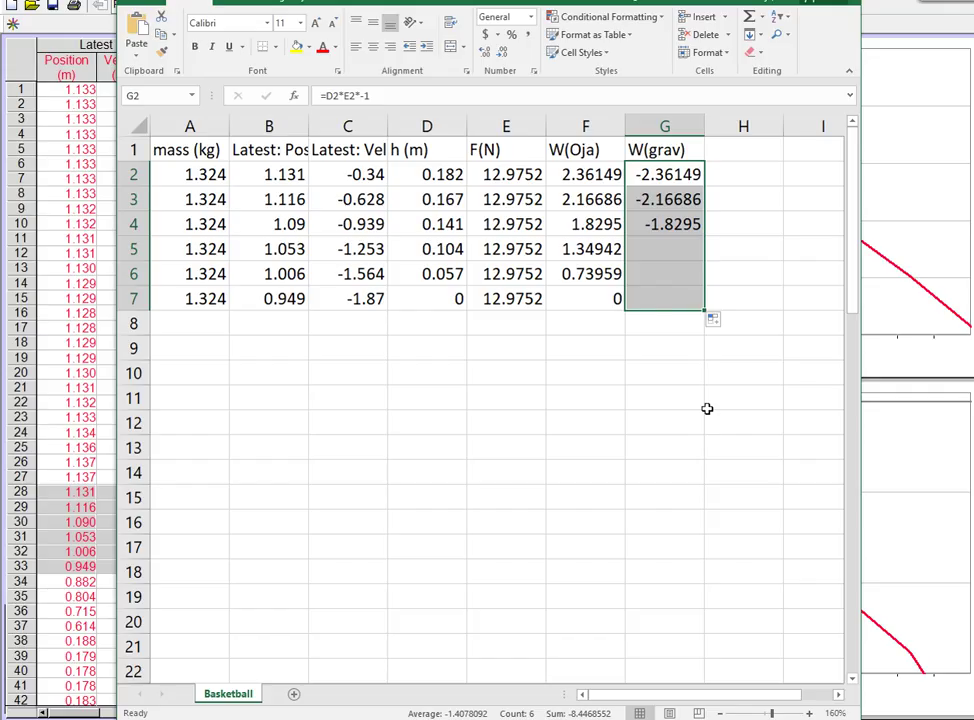
# - Replace the formula in G2 with =2.36149-F2
pyautogui.click(667, 174)
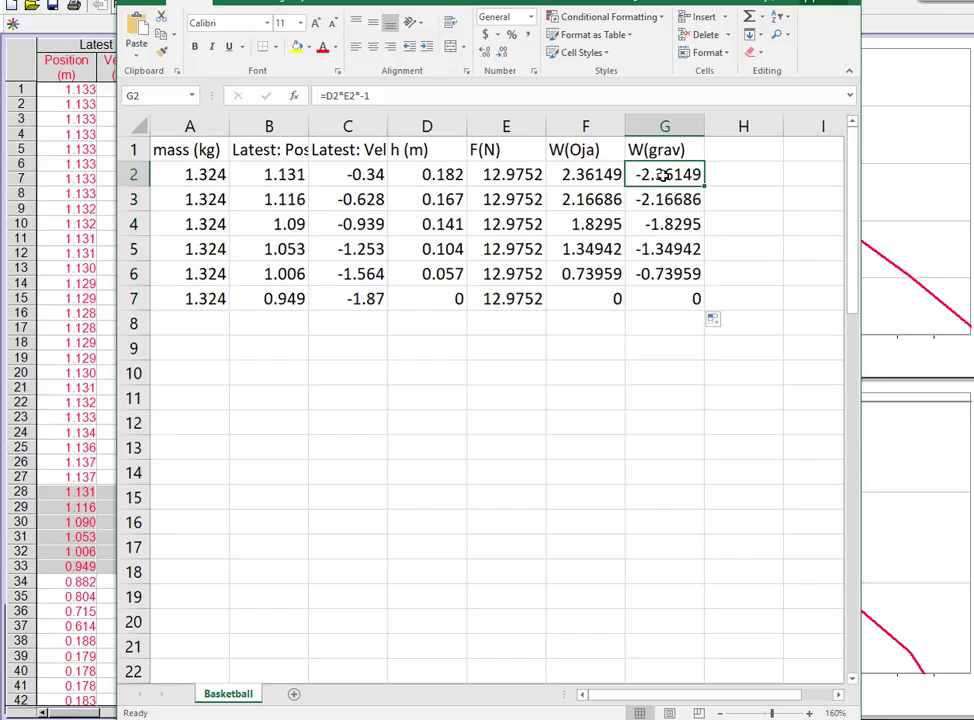
pyautogui.click(375, 95)
pyautogui.press('BackSpace')
pyautogui.press('BackSpace')
pyautogui.press('BackSpace')
pyautogui.press('BackSpace')
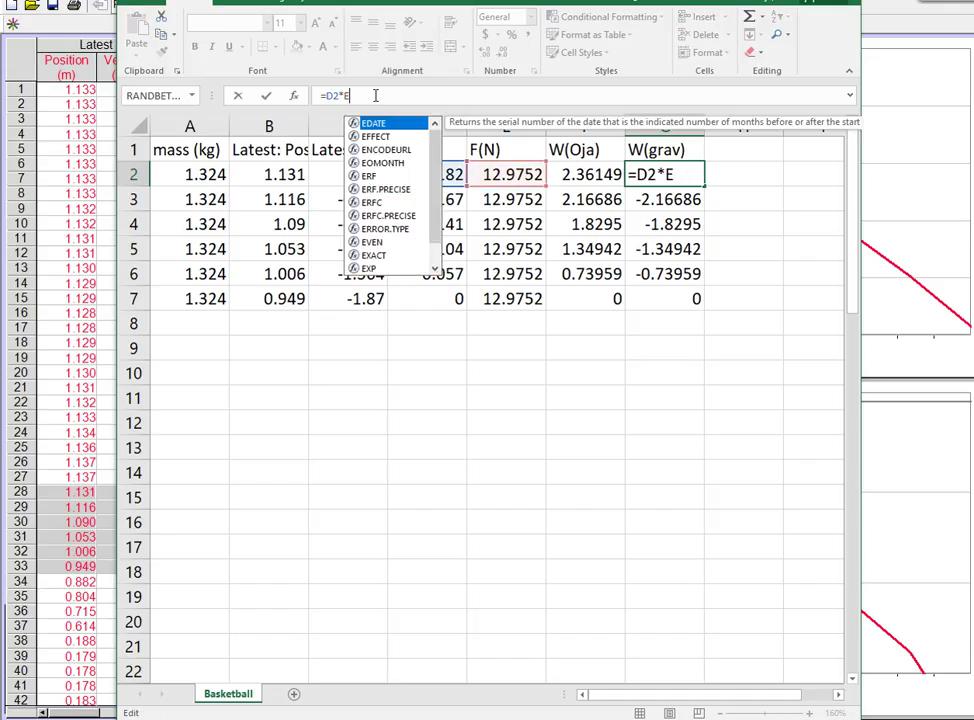
pyautogui.press('BackSpace')
pyautogui.press('BackSpace')
pyautogui.press('BackSpace')
pyautogui.press('BackSpace')
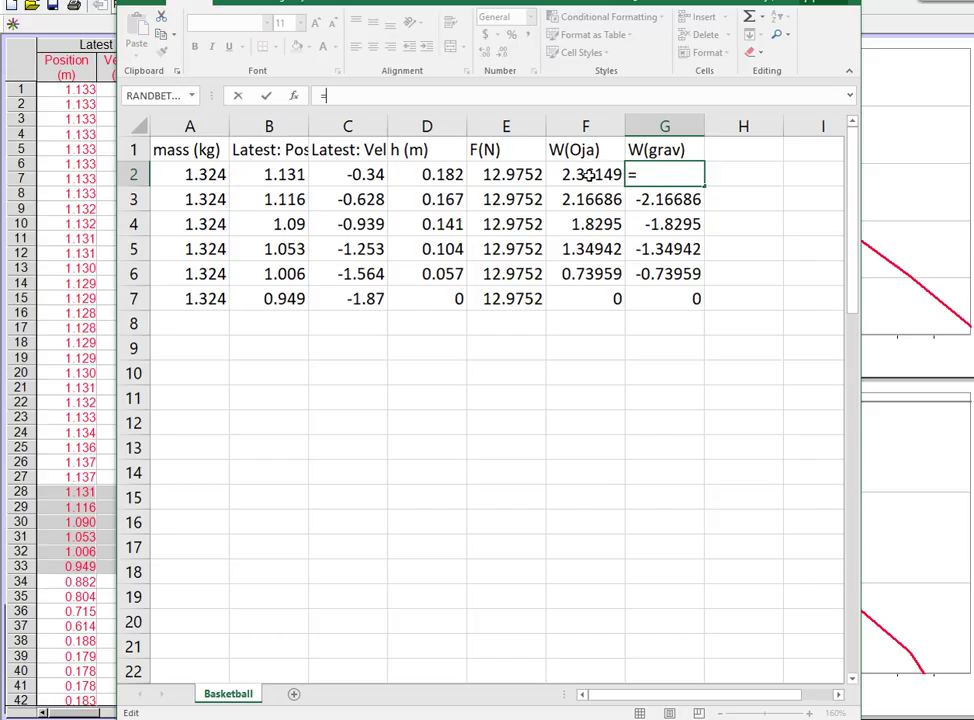
pyautogui.write('2.3614')
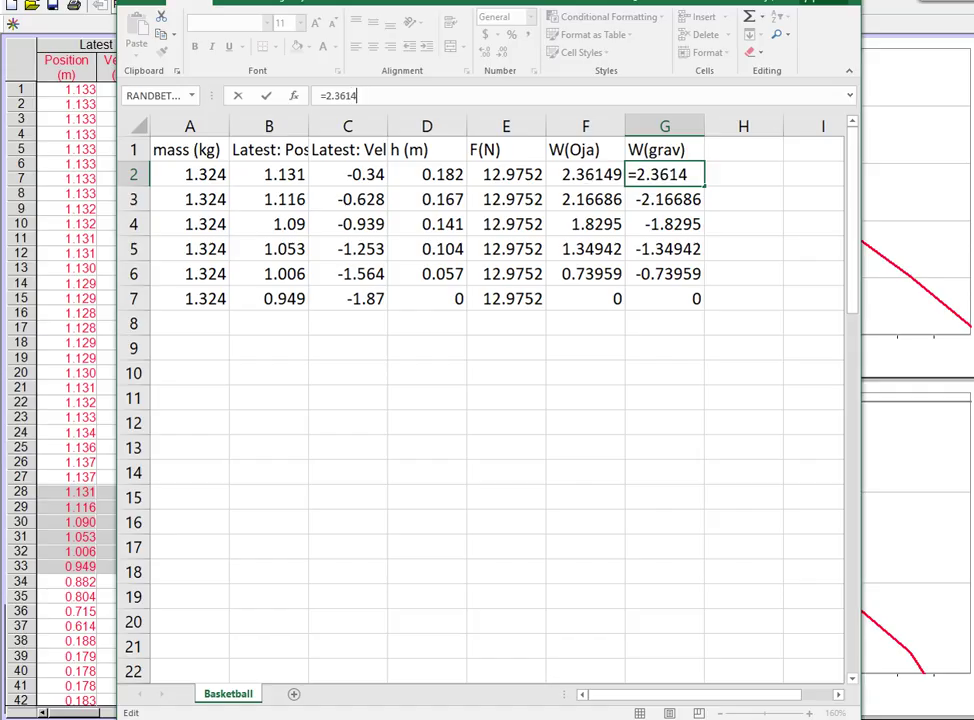
pyautogui.write('9-')
pyautogui.click(595, 176)
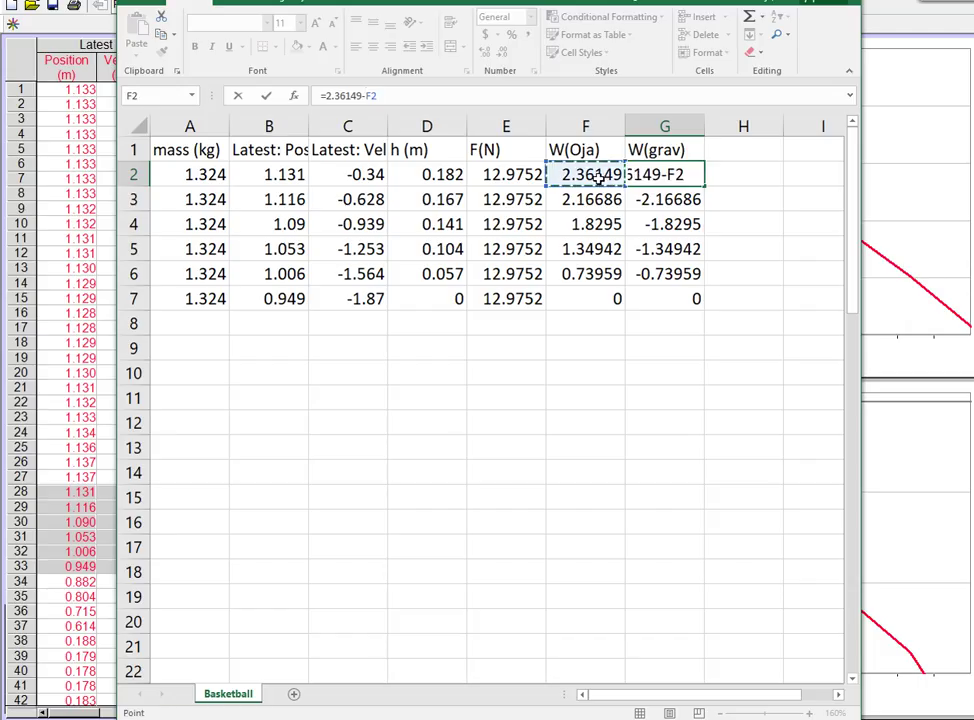
pyautogui.press('Return')
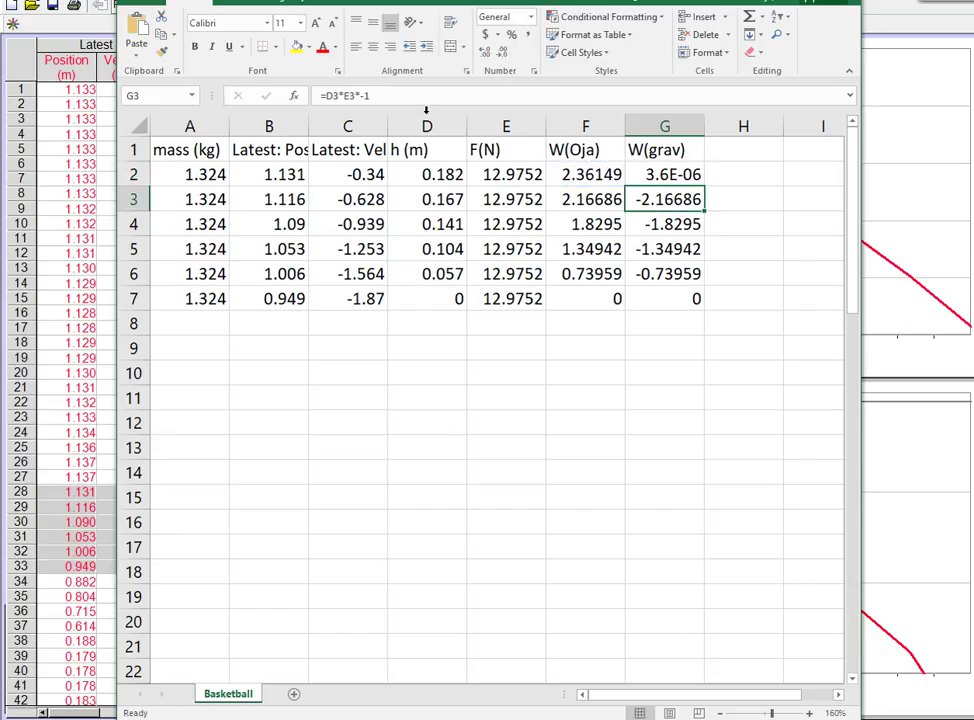
# - Fill the new W(grav) formula from G2 down through G7
pyautogui.click(650, 174)
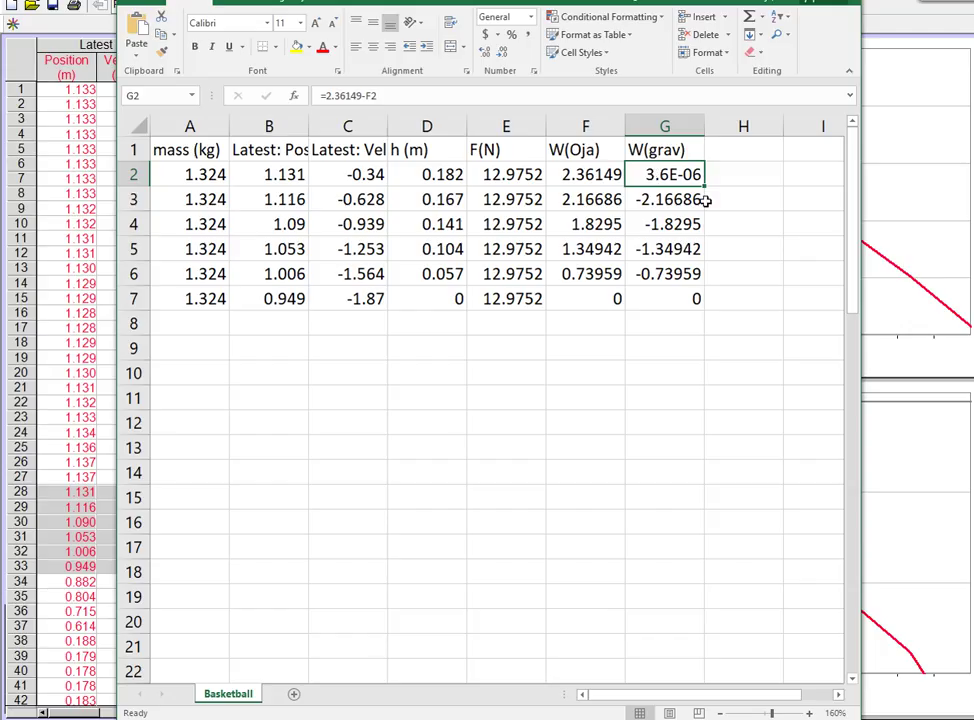
pyautogui.moveTo(704, 186); pyautogui.dragTo(716, 306)
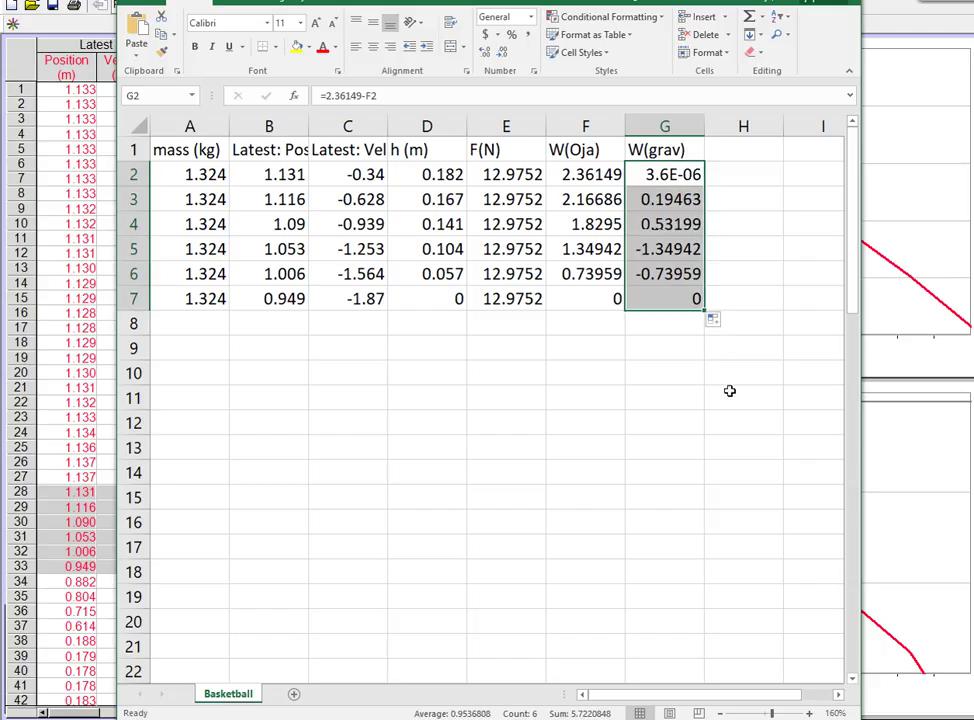
pyautogui.click(678, 426)
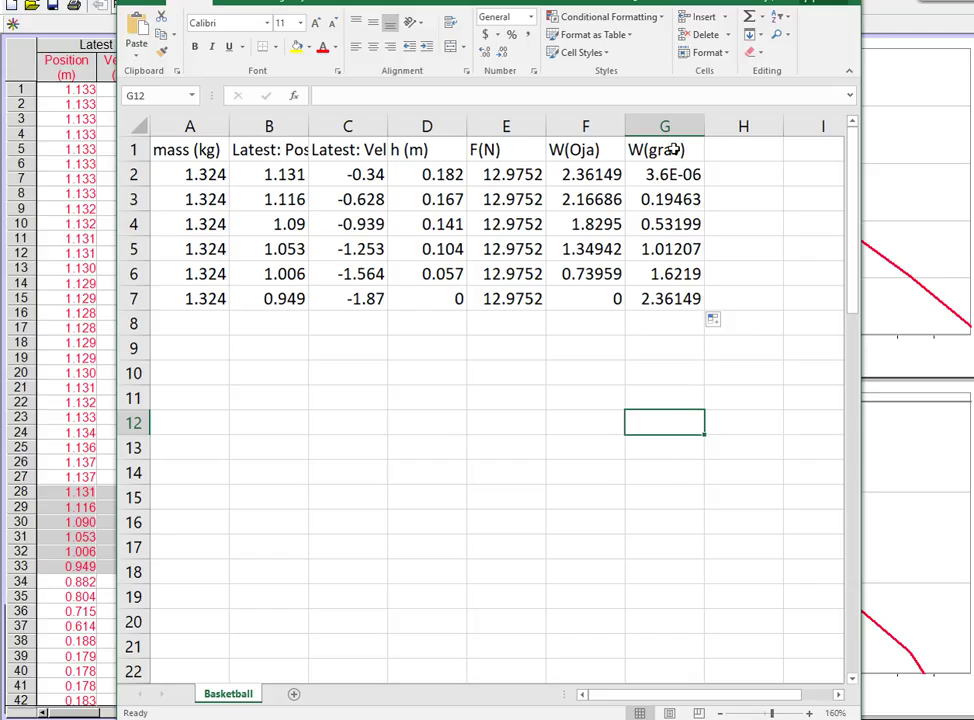
# - Format the W(grav) values in G2 through G7 as Number with five decimal places
pyautogui.moveTo(675, 174); pyautogui.dragTo(665, 298)
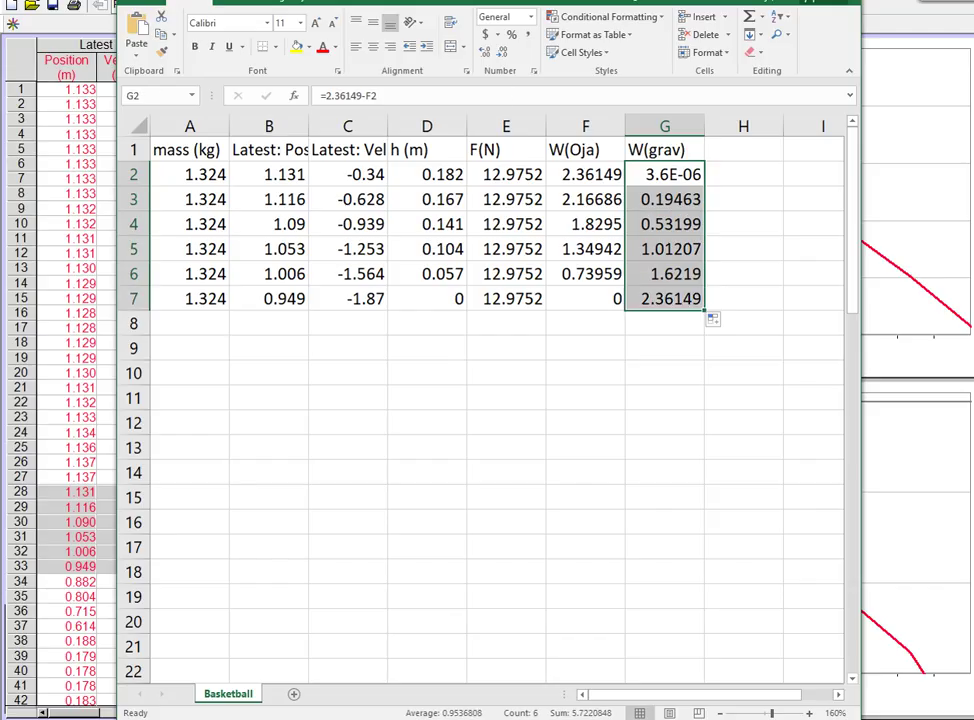
pyautogui.click(533, 18)
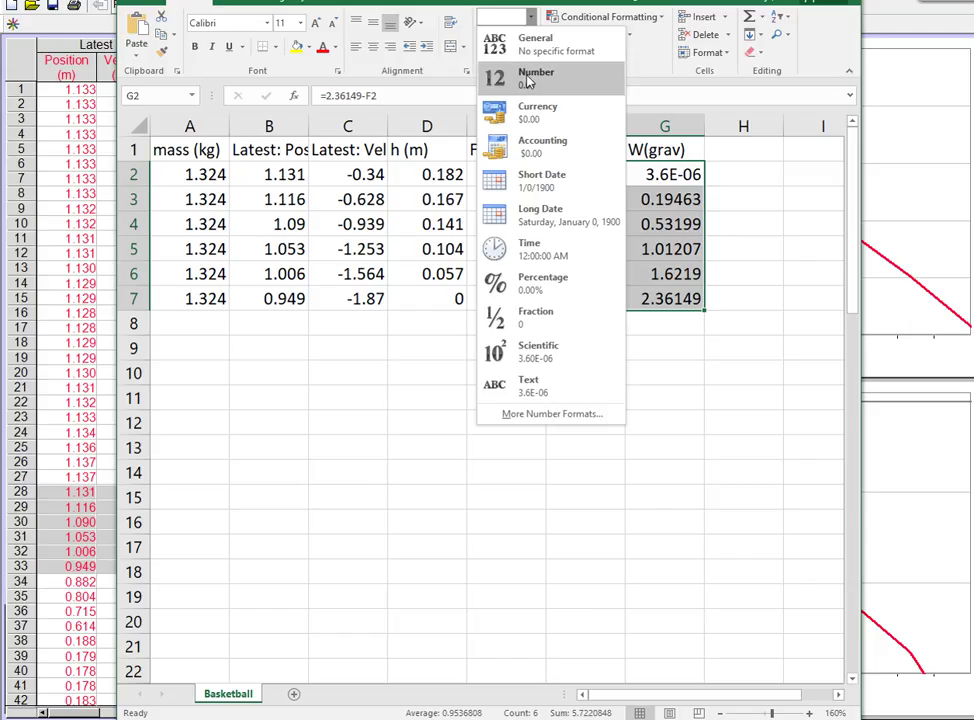
pyautogui.click(530, 83)
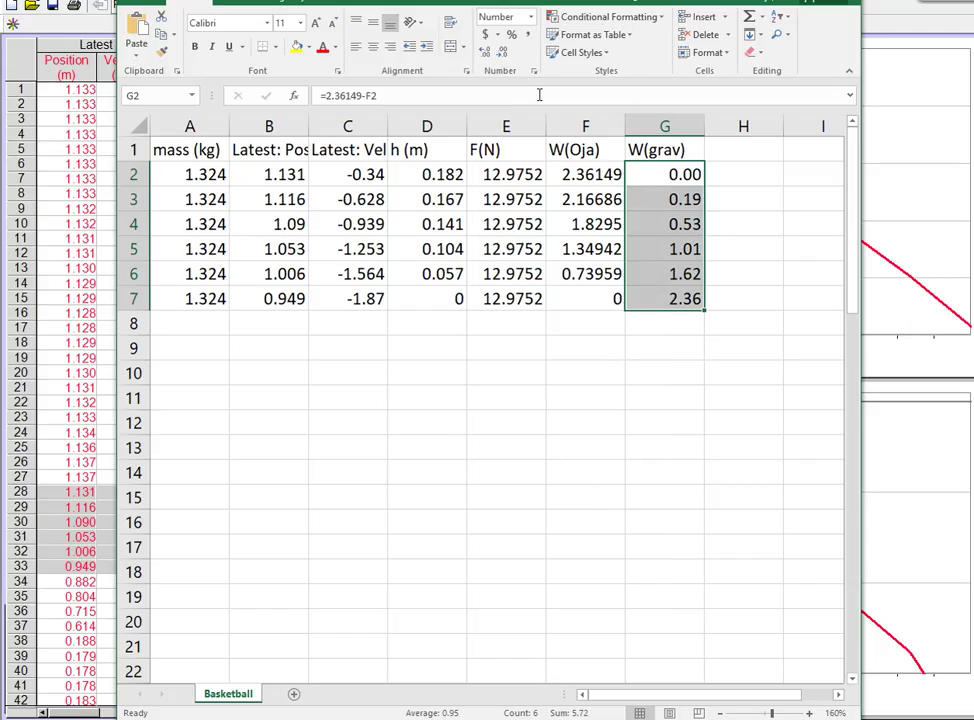
pyautogui.click(487, 57)
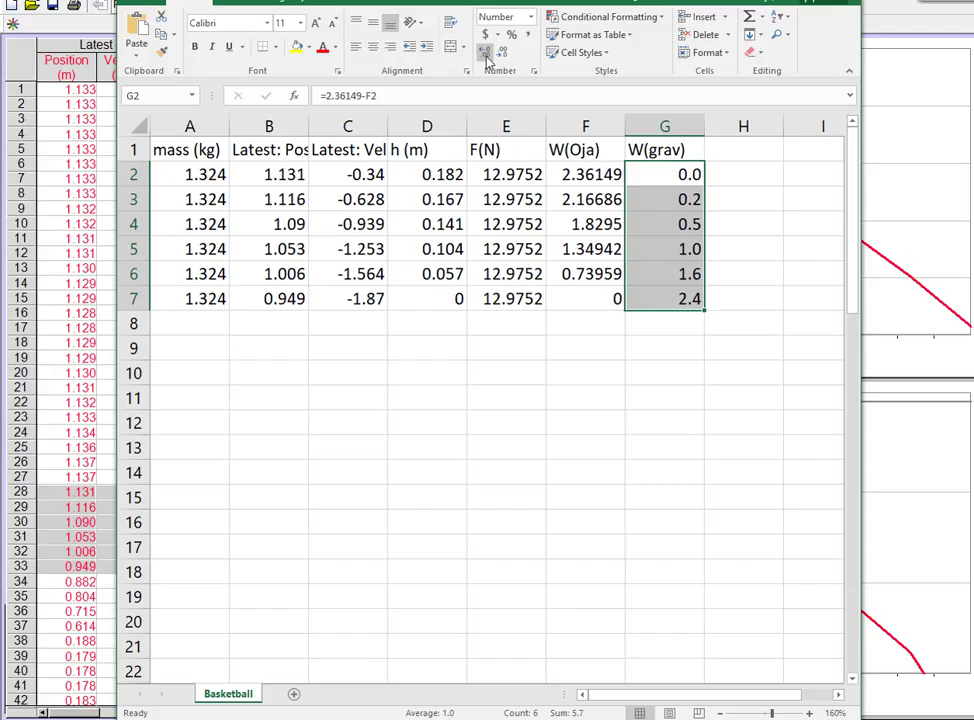
pyautogui.click(487, 57)
pyautogui.click(487, 57)
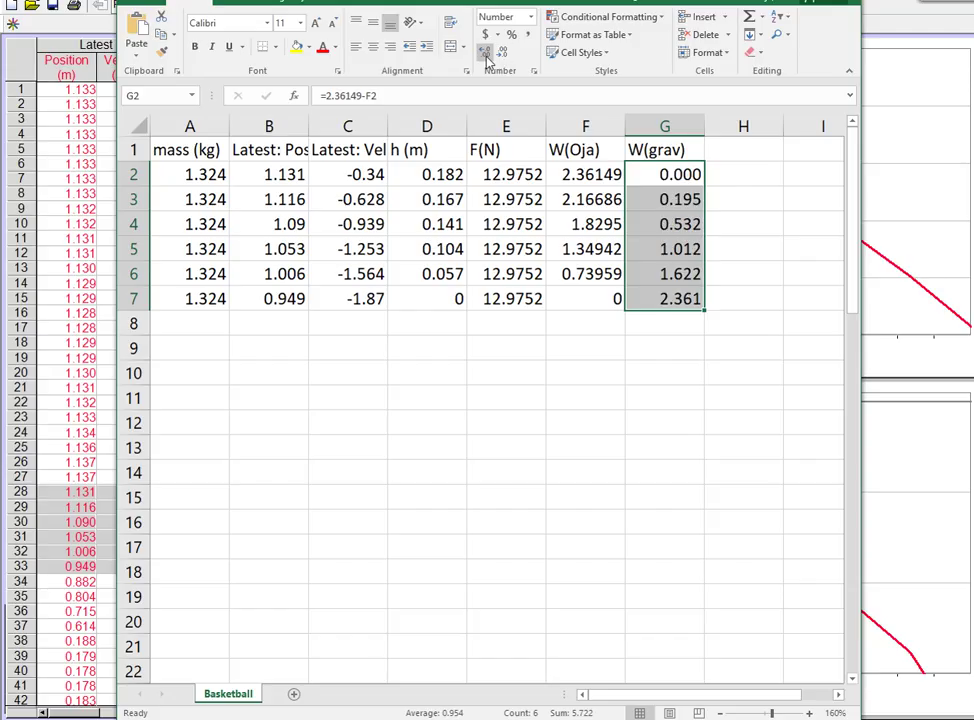
pyautogui.click(487, 57)
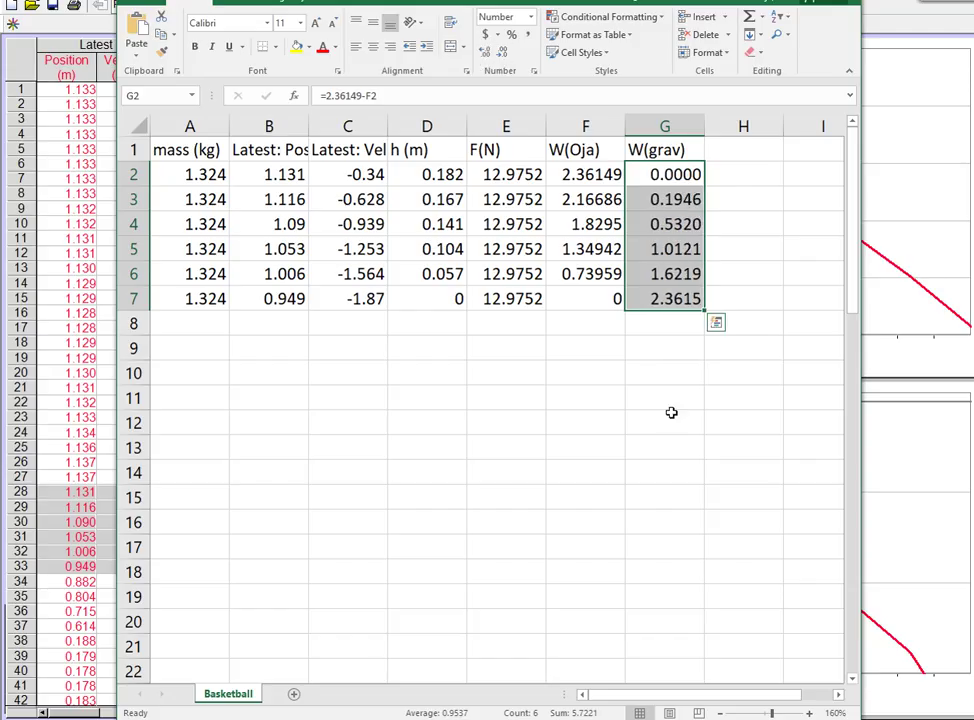
pyautogui.click(487, 57)
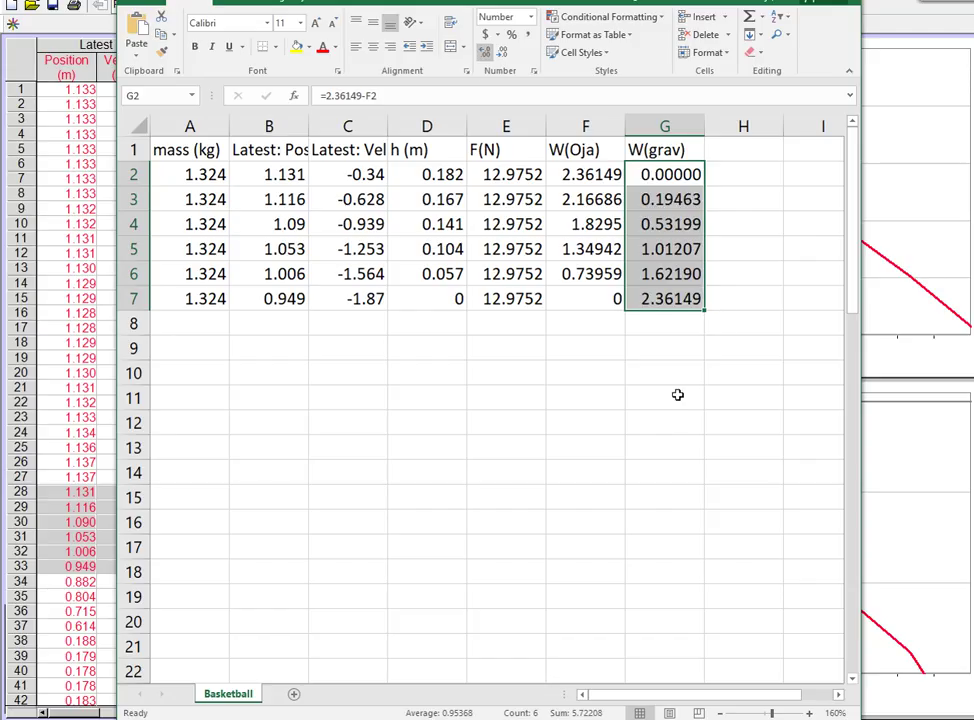
pyautogui.click(743, 522)
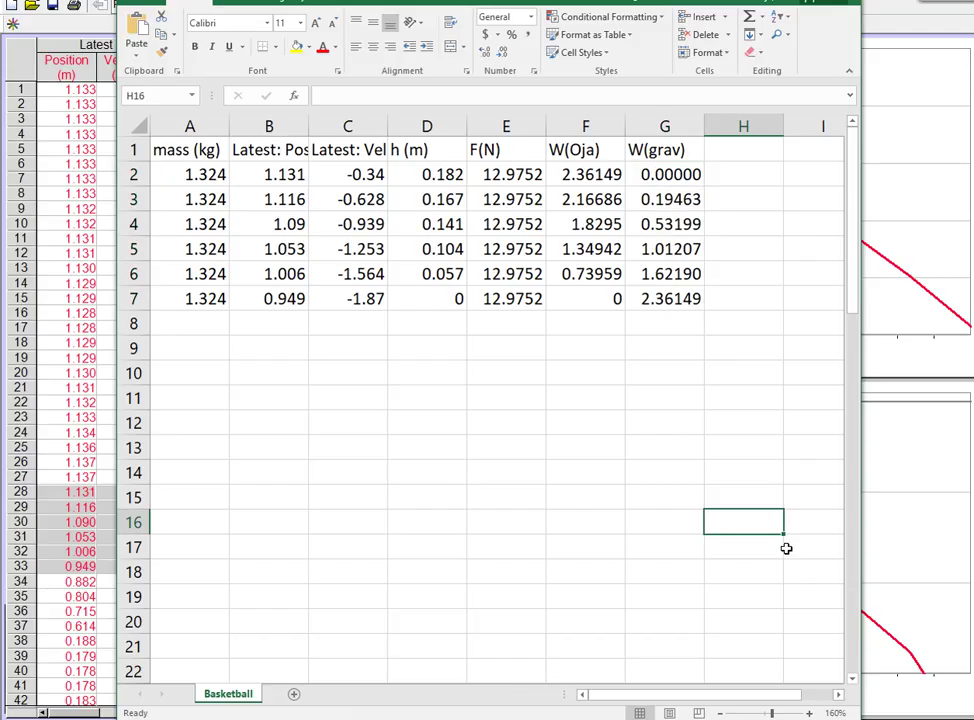